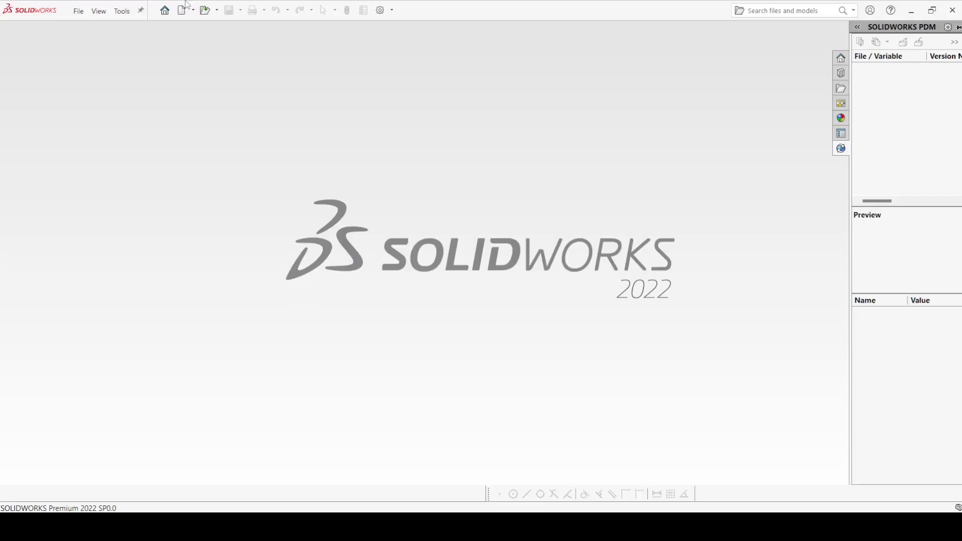
- Create a new blank Part document
{"action": "left_click", "coordinate": [182, 11]}
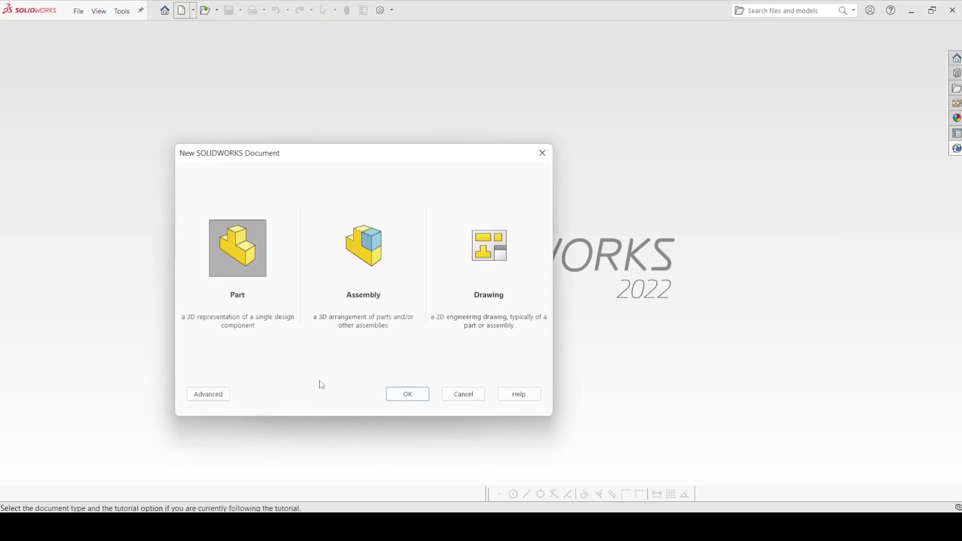
{"action": "left_click", "coordinate": [419, 398]}
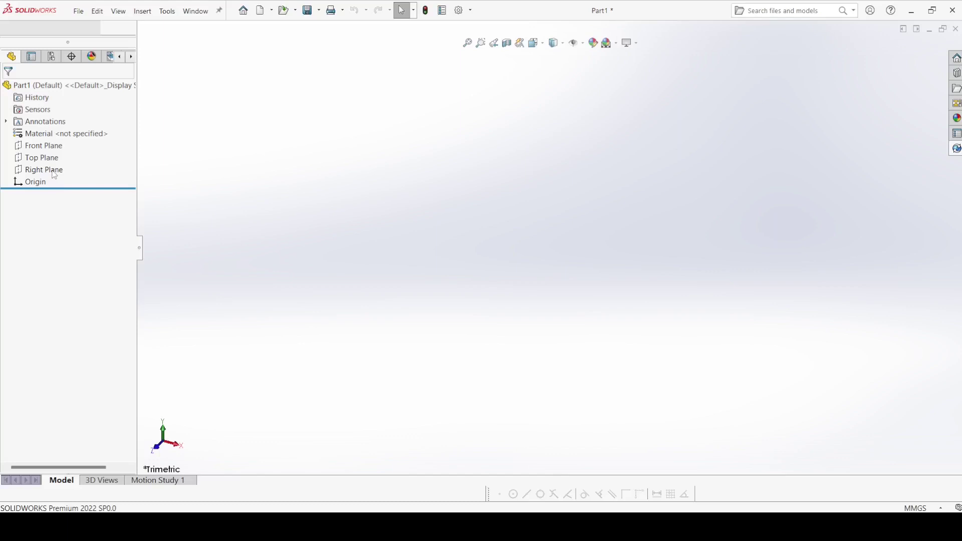
- Start a sketch on the Right Plane and draw three concentric circles centred on the origin
{"action": "left_click", "coordinate": [50, 210]}
{"action": "left_click", "coordinate": [67, 197]}
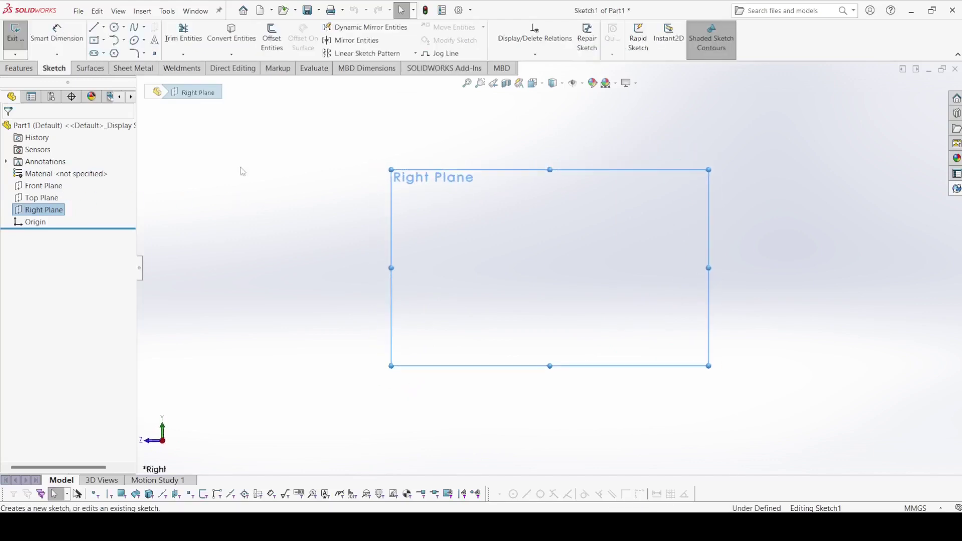
{"action": "left_click", "coordinate": [114, 27]}
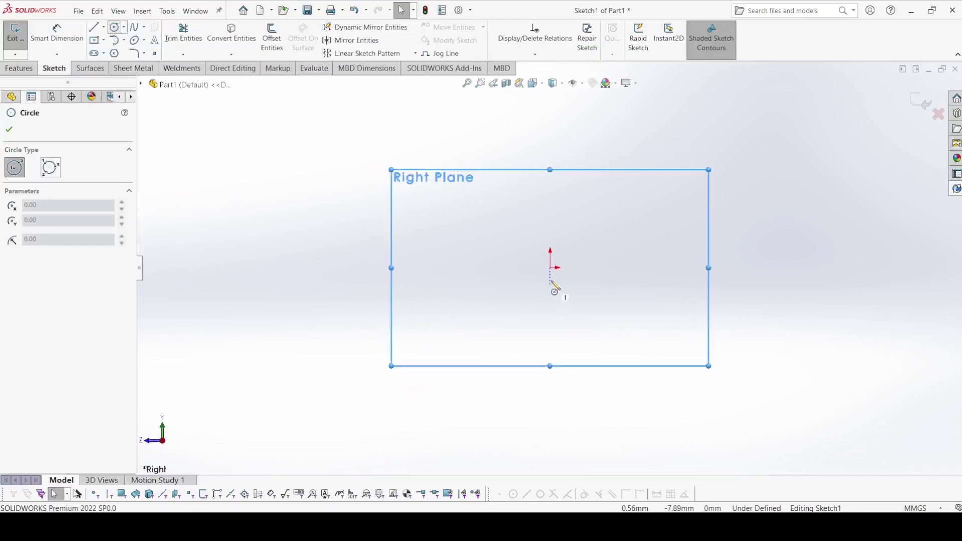
{"action": "left_click", "coordinate": [551, 267]}
{"action": "left_click", "coordinate": [635, 332]}
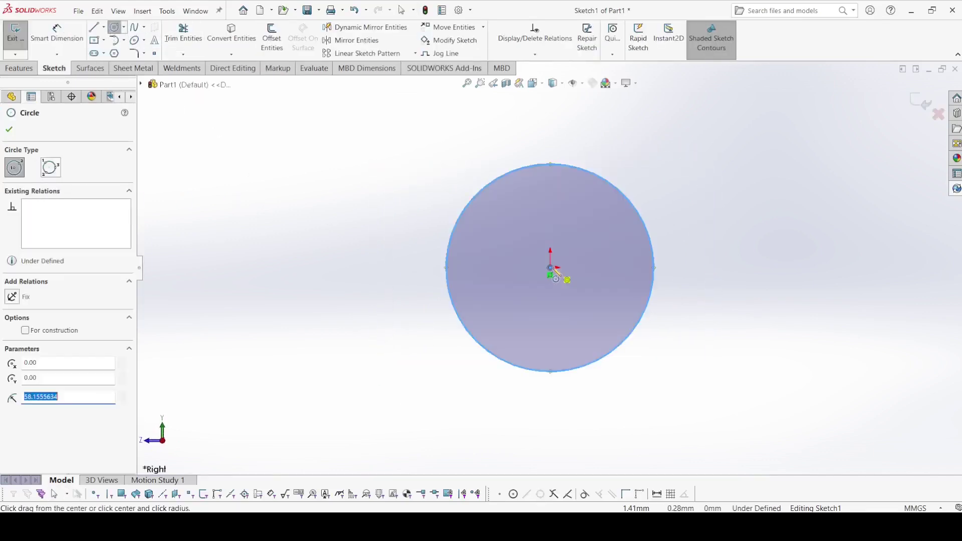
{"action": "left_click", "coordinate": [550, 267]}
{"action": "left_click", "coordinate": [614, 318]}
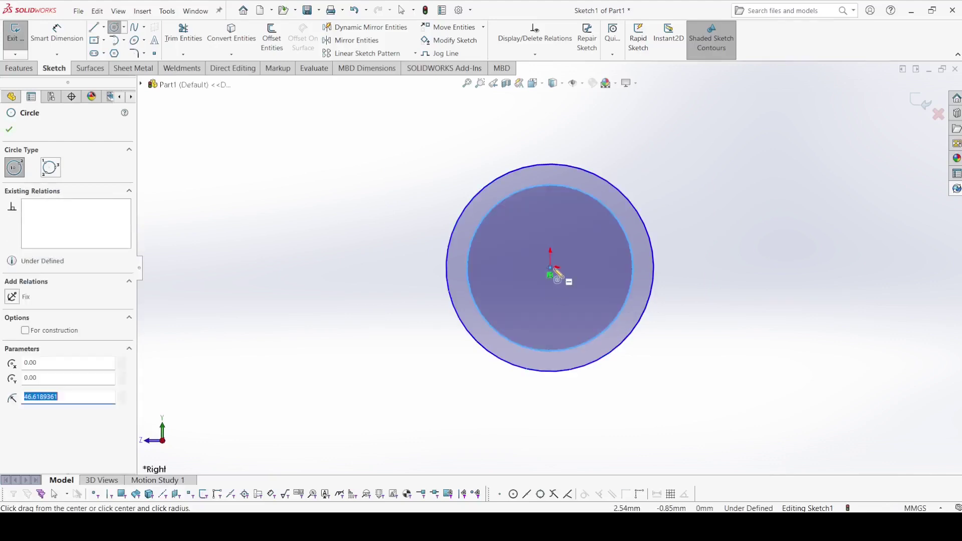
{"action": "left_click", "coordinate": [550, 268]}
{"action": "left_click", "coordinate": [577, 296]}
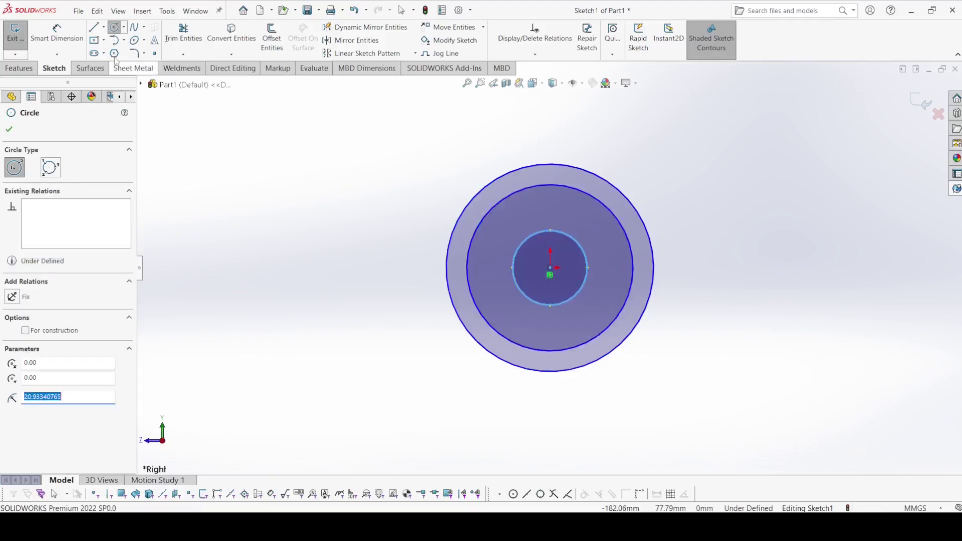
- Dimension the circles' diameters to 48, 35 and 30 mm
{"action": "left_click", "coordinate": [52, 34]}
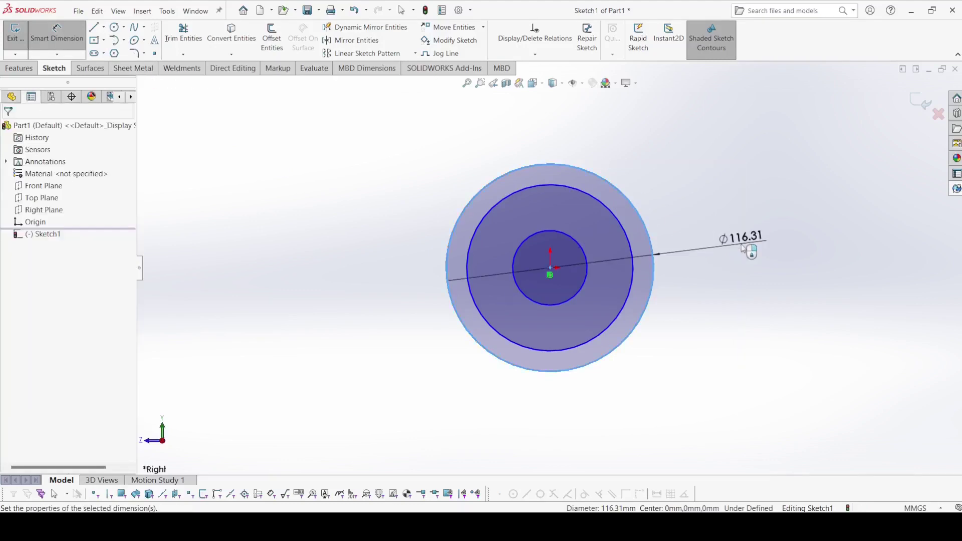
{"action": "left_click", "coordinate": [744, 249]}
{"action": "type", "text": "48"}
{"action": "key", "text": "Return"}
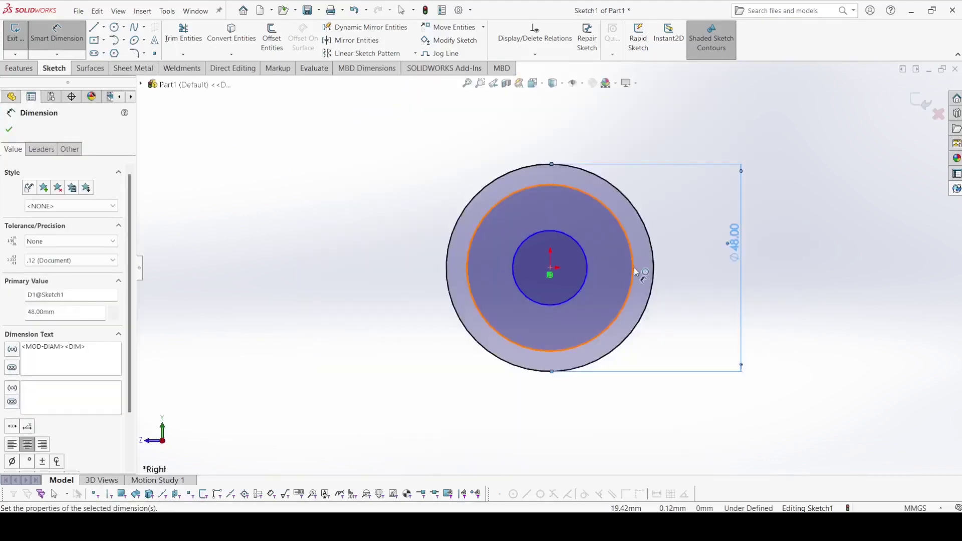
{"action": "left_click", "coordinate": [636, 272]}
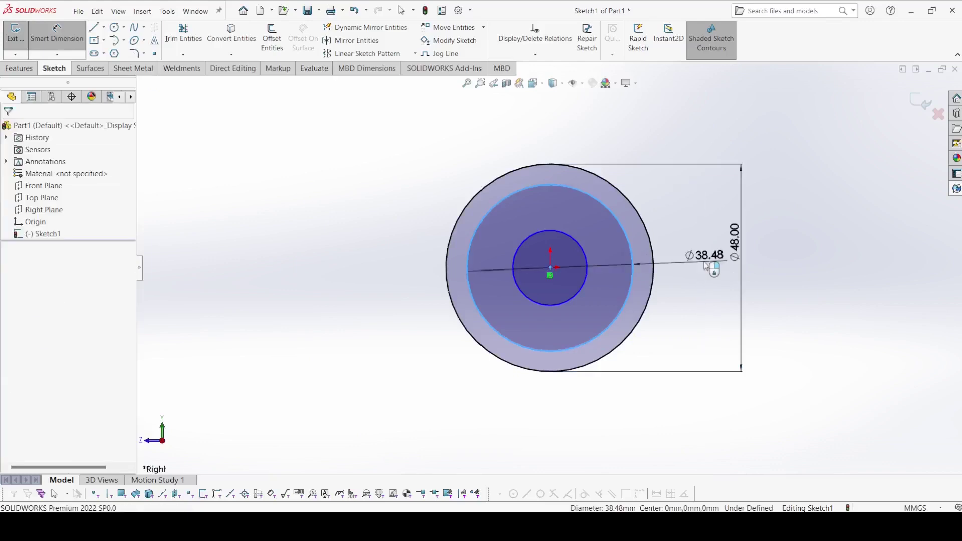
{"action": "left_click", "coordinate": [707, 266]}
{"action": "type", "text": "35"}
{"action": "key", "text": "Return"}
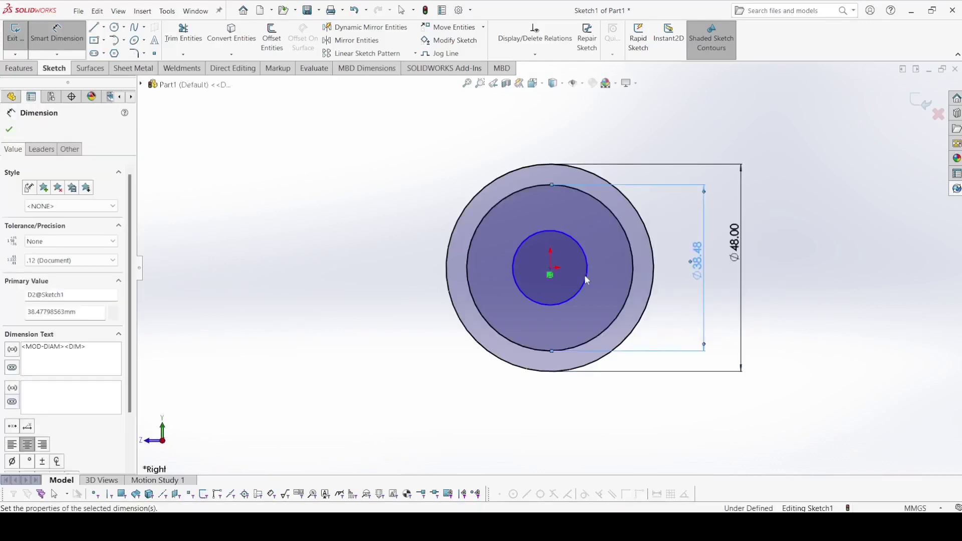
{"action": "left_click", "coordinate": [586, 266]}
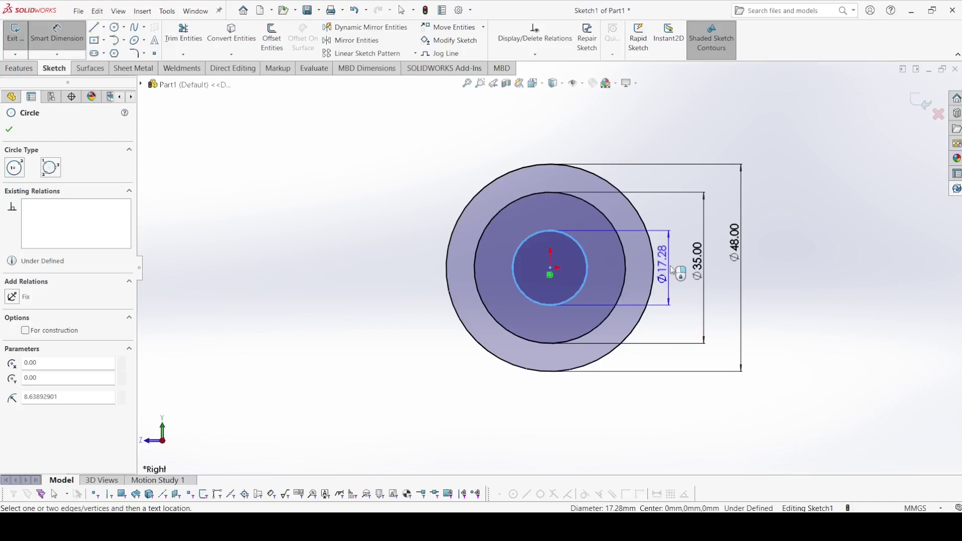
{"action": "left_click", "coordinate": [677, 269]}
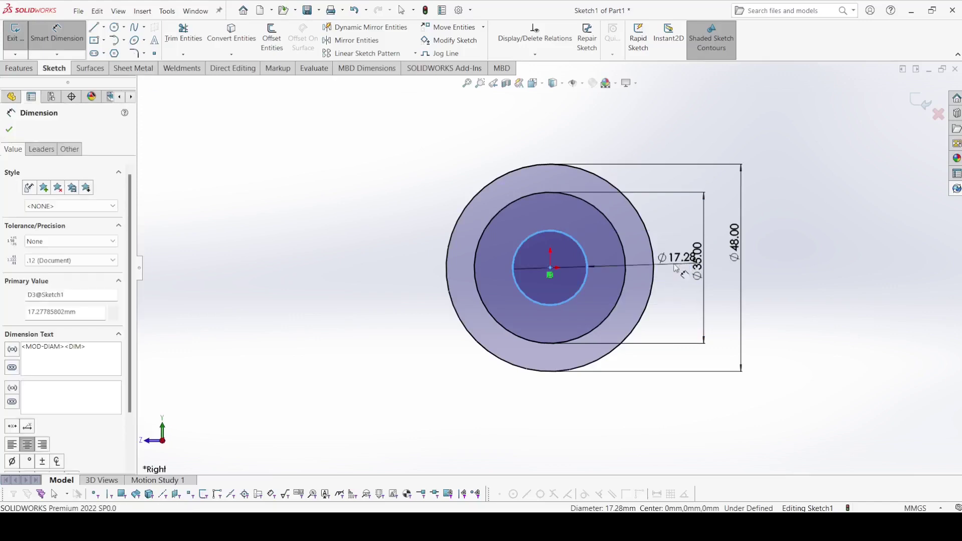
{"action": "key", "text": "Return"}
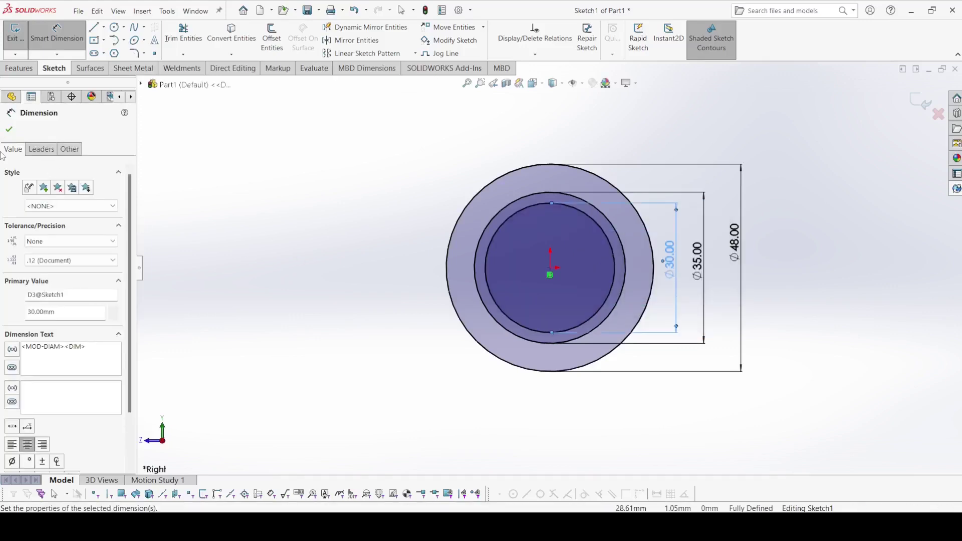
{"action": "left_click", "coordinate": [10, 129]}
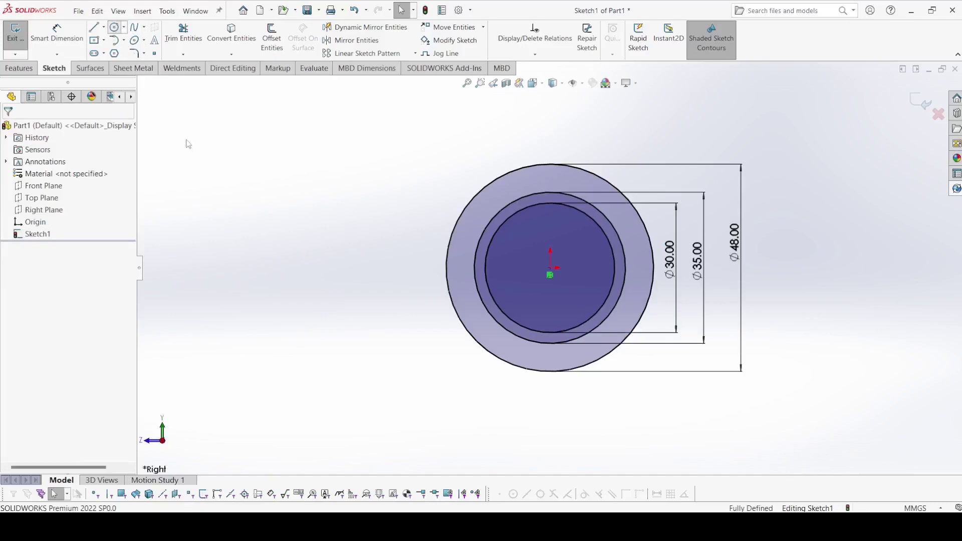
- Draw two concentric circles above and to the left of the origin
{"action": "key", "text": "c"}
{"action": "left_click", "coordinate": [255, 137]}
{"action": "left_click", "coordinate": [349, 201]}
{"action": "left_click", "coordinate": [255, 137]}
{"action": "left_click", "coordinate": [194, 119]}
- Dimension the new circles to 53 mm (26.5*2) and 35 mm (17.5*2) diameter
{"action": "left_click", "coordinate": [53, 39]}
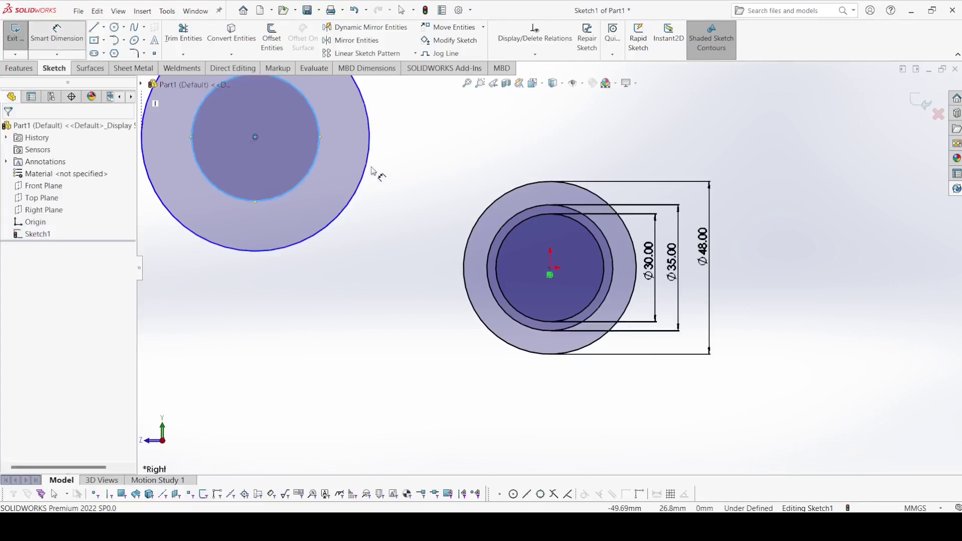
{"action": "left_click", "coordinate": [371, 150]}
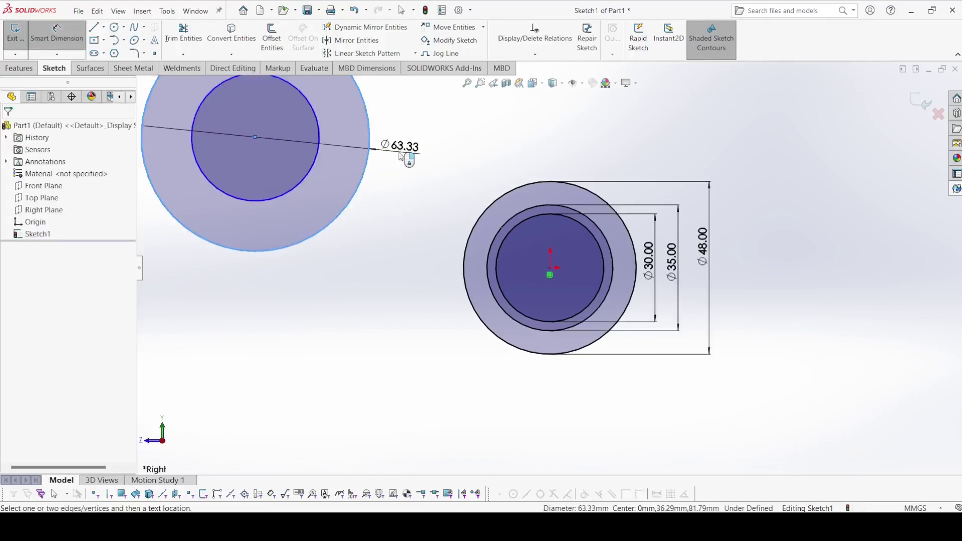
{"action": "left_click", "coordinate": [407, 156]}
{"action": "type", "text": "26.5*2"}
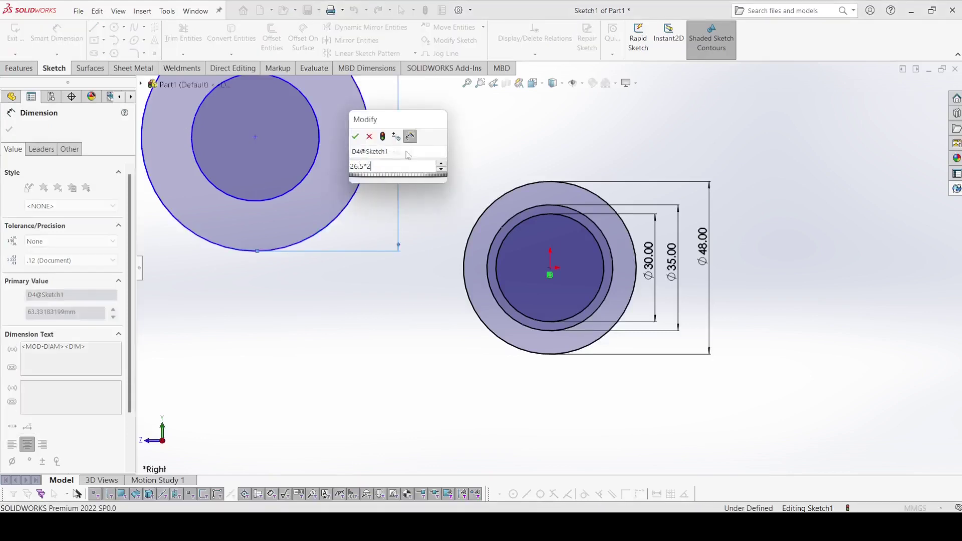
{"action": "key", "text": "Return"}
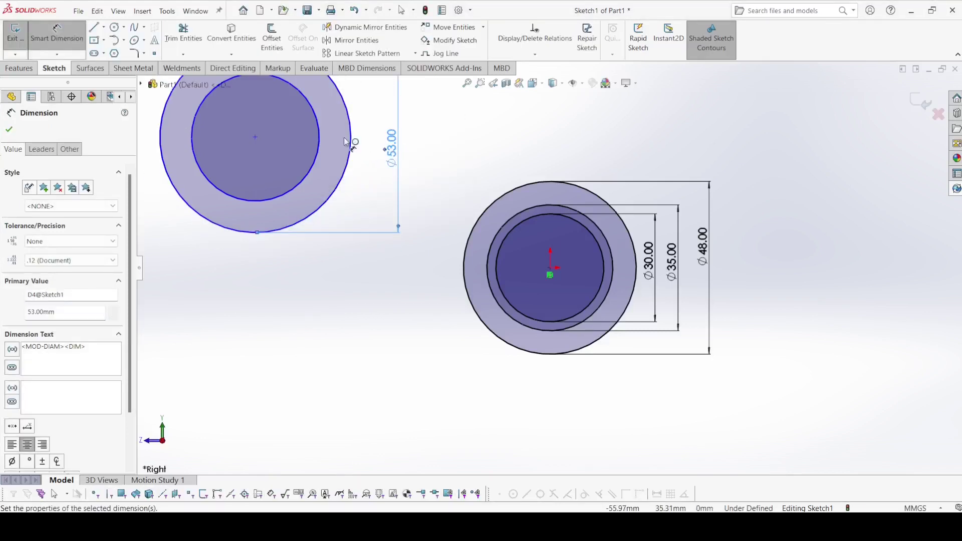
{"action": "left_click", "coordinate": [321, 120]}
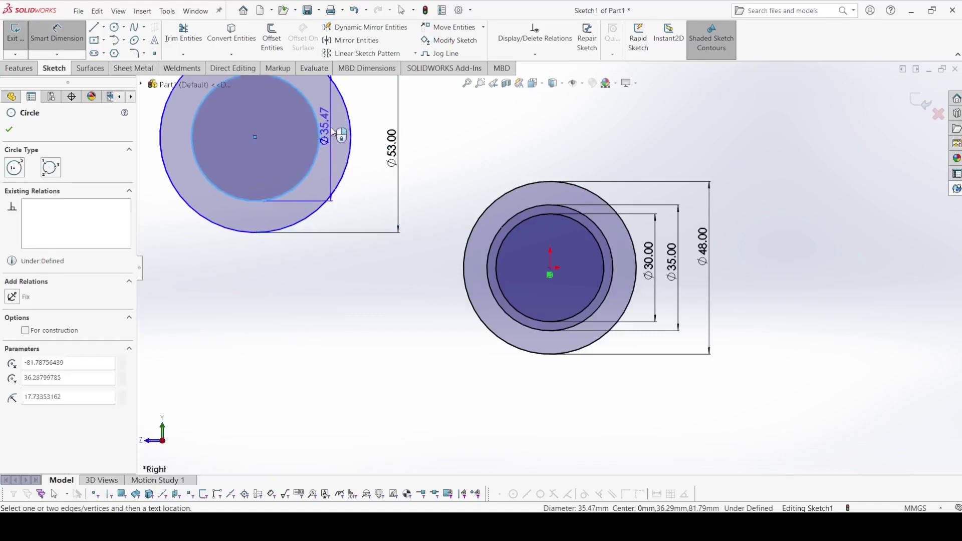
{"action": "left_click", "coordinate": [330, 128]}
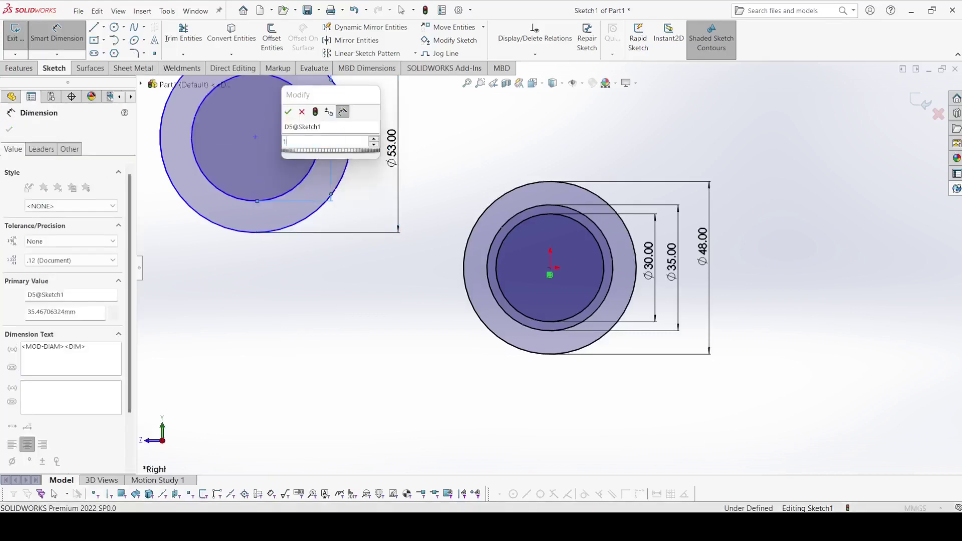
{"action": "type", "text": "17.5*2"}
{"action": "key", "text": "Return"}
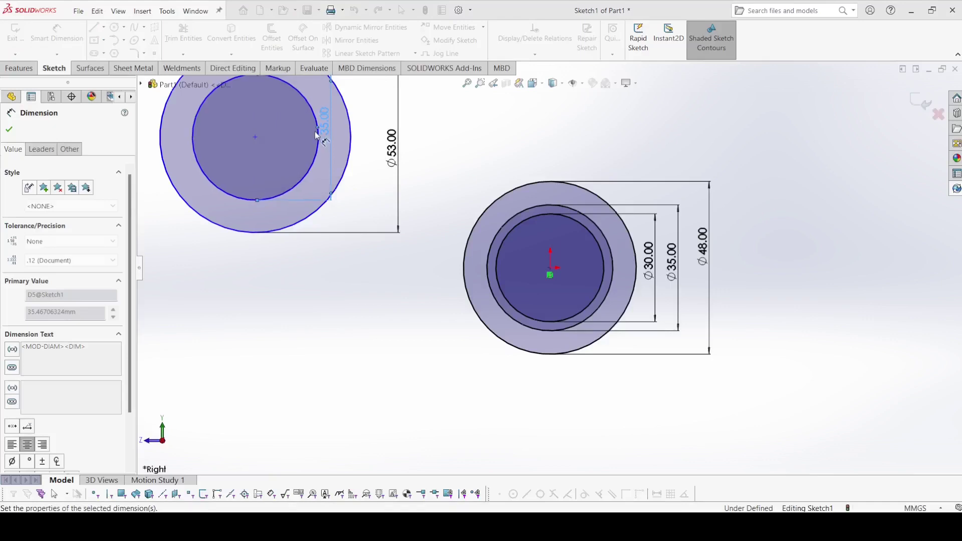
- Locate their centre 50 mm vertically and 96 mm horizontally from the origin
{"action": "left_click", "coordinate": [255, 137]}
{"action": "left_click", "coordinate": [550, 269]}
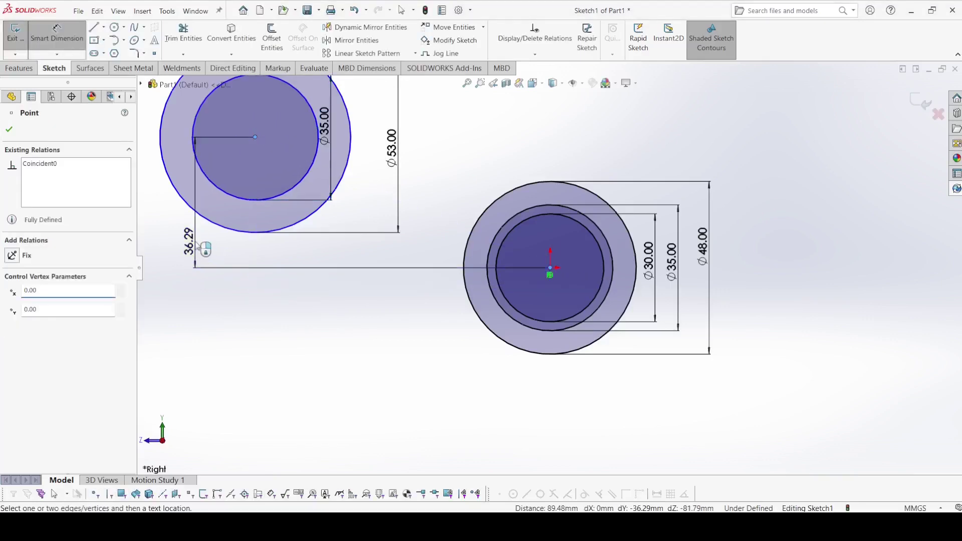
{"action": "left_click", "coordinate": [198, 246]}
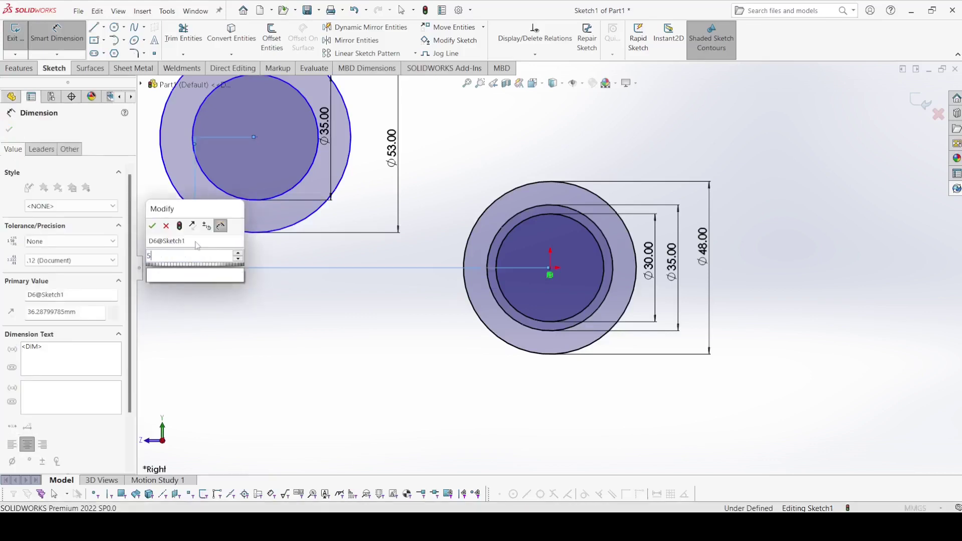
{"action": "key", "text": "Return"}
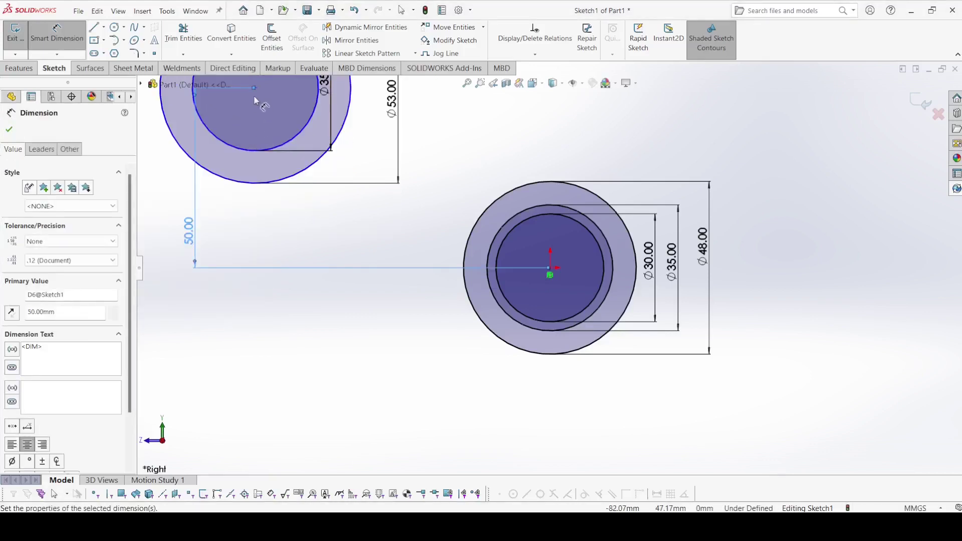
{"action": "left_click", "coordinate": [255, 87]}
{"action": "left_click", "coordinate": [553, 273]}
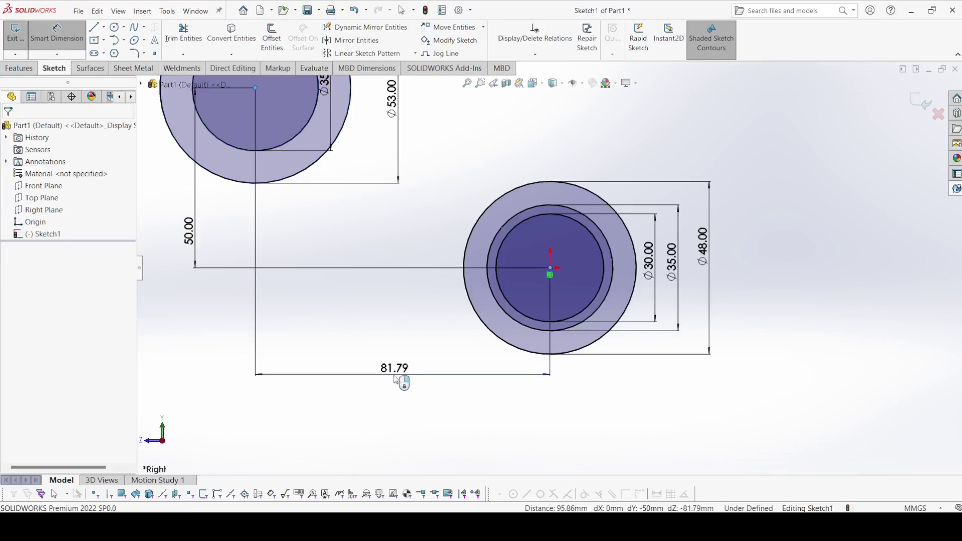
{"action": "left_click", "coordinate": [396, 380]}
{"action": "key", "text": "Return"}
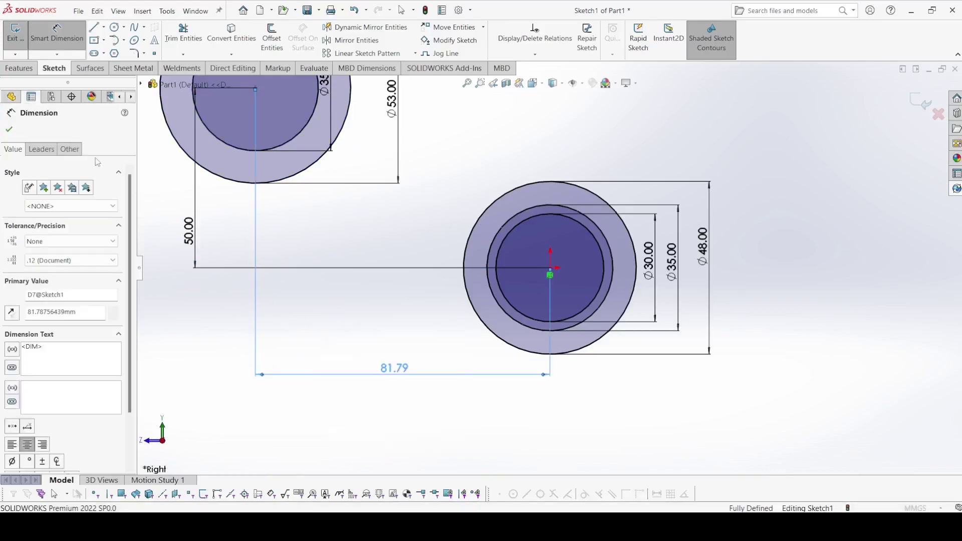
{"action": "left_click", "coordinate": [9, 131]}
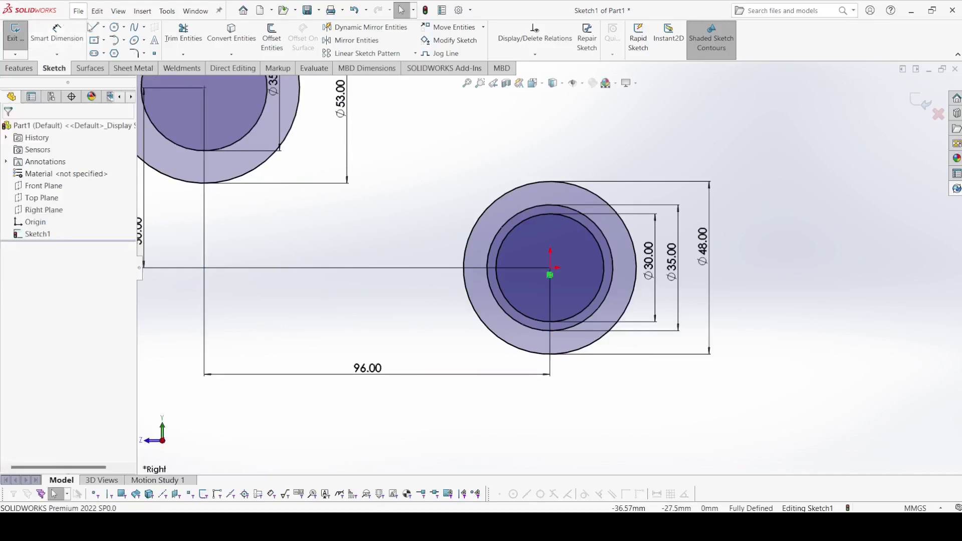
- Draw the upper outline lines from the lower circle to the upper circle, removing an unwanted tangent relation
{"action": "key", "text": "l"}
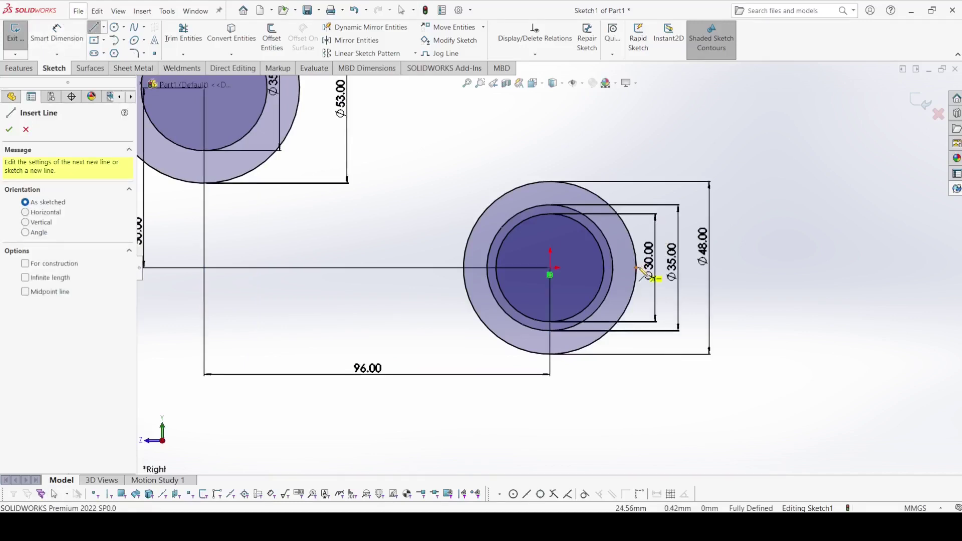
{"action": "mouse_move", "coordinate": [636, 267]}
{"action": "left_mouse_down"}
{"action": "mouse_move", "coordinate": [644, 161]}
{"action": "mouse_move", "coordinate": [636, 120]}
{"action": "left_mouse_up"}
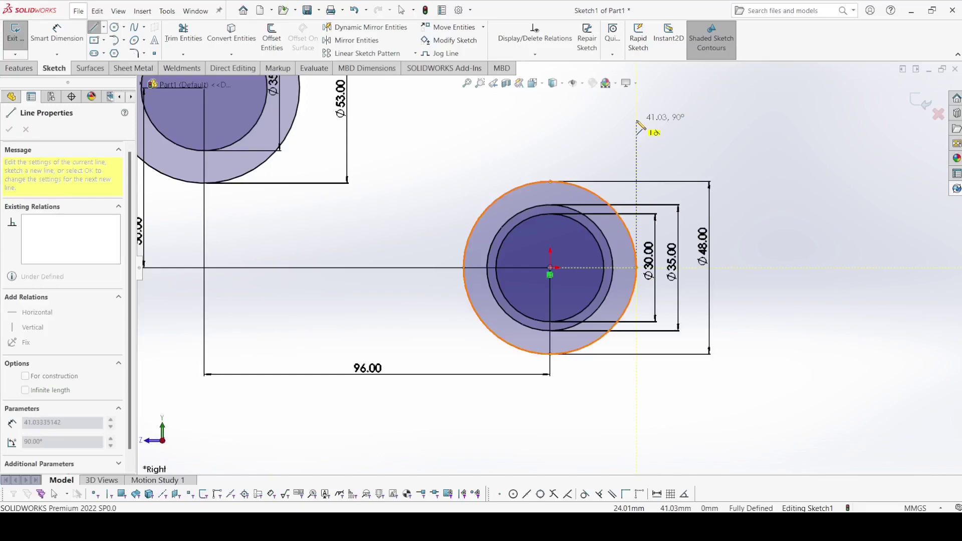
{"action": "left_click", "coordinate": [507, 120]}
{"action": "scroll", "coordinate": [436, 140], "scroll_direction": "up", "scroll_amount": 3}
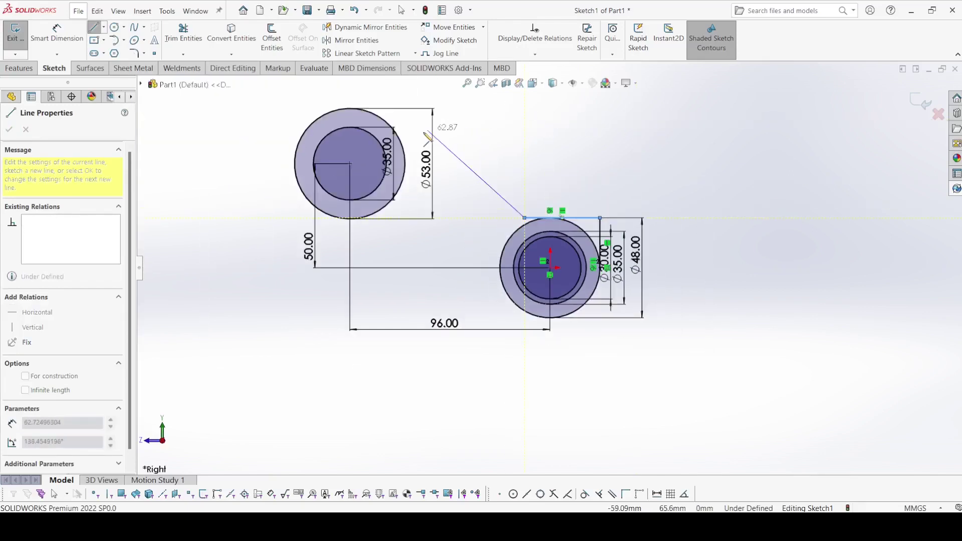
{"action": "left_click", "coordinate": [384, 124]}
{"action": "right_click", "coordinate": [381, 117]}
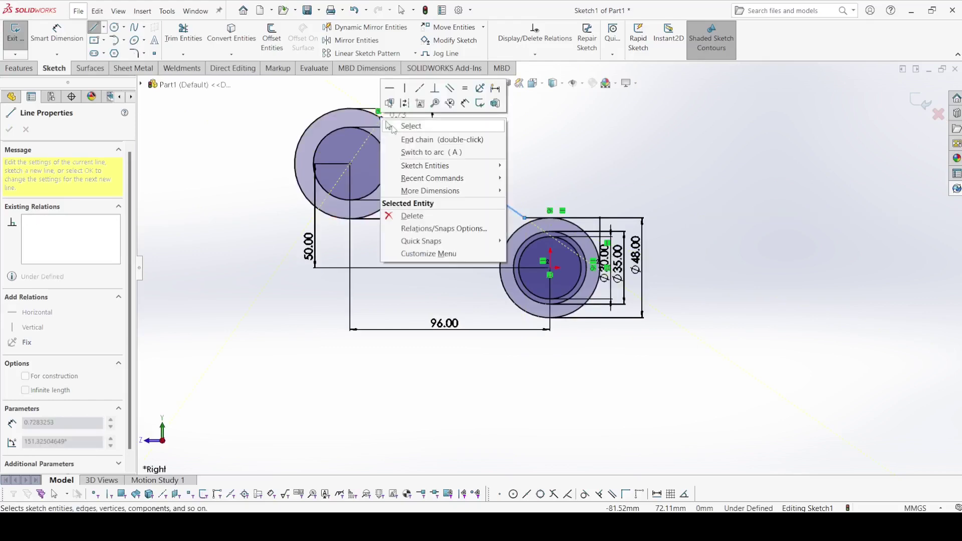
{"action": "left_click", "coordinate": [397, 128]}
{"action": "scroll", "coordinate": [562, 223], "scroll_direction": "down", "scroll_amount": 3}
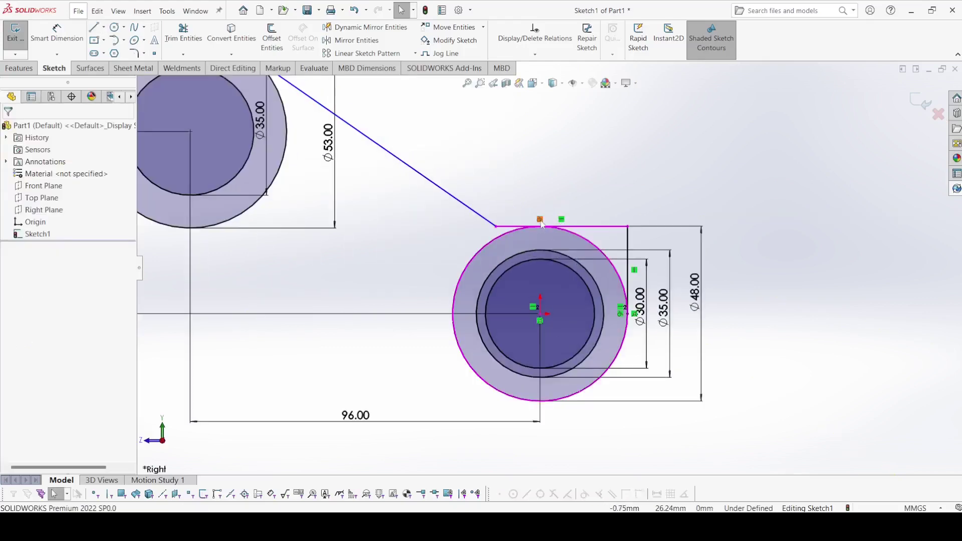
{"action": "left_click", "coordinate": [541, 220]}
{"action": "key", "text": "Delete"}
{"action": "left_click_drag", "start_coordinate": [580, 225], "coordinate": [541, 151]}
{"action": "left_click", "coordinate": [538, 164]}
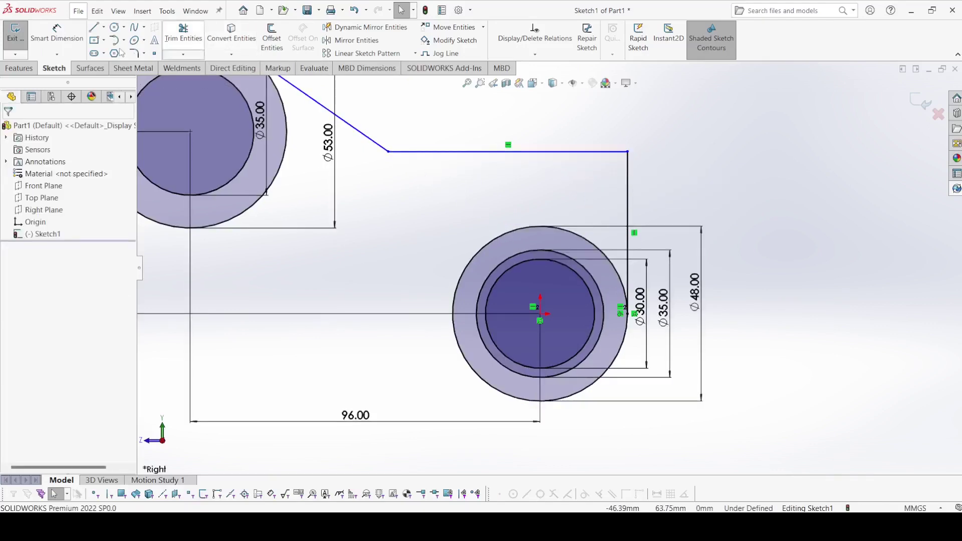
- Set the angle between the top and diagonal lines to 25°
{"action": "left_click", "coordinate": [57, 35]}
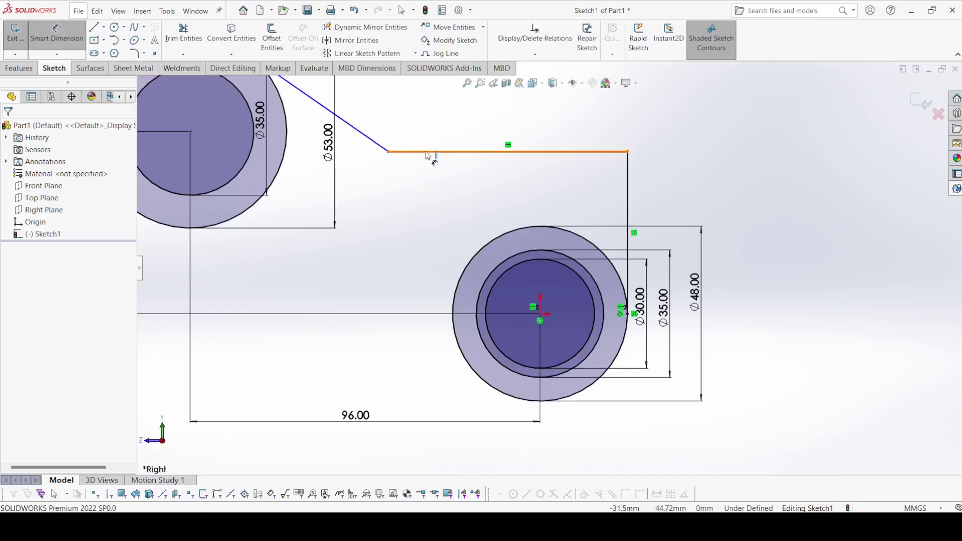
{"action": "left_click", "coordinate": [385, 140]}
{"action": "left_click", "coordinate": [356, 134]}
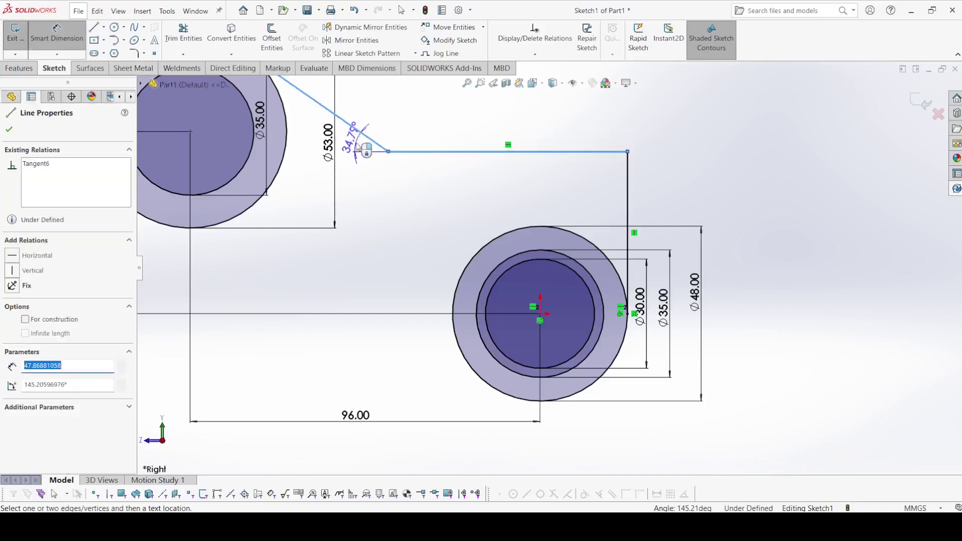
{"action": "left_click", "coordinate": [358, 147]}
{"action": "left_click", "coordinate": [357, 147]}
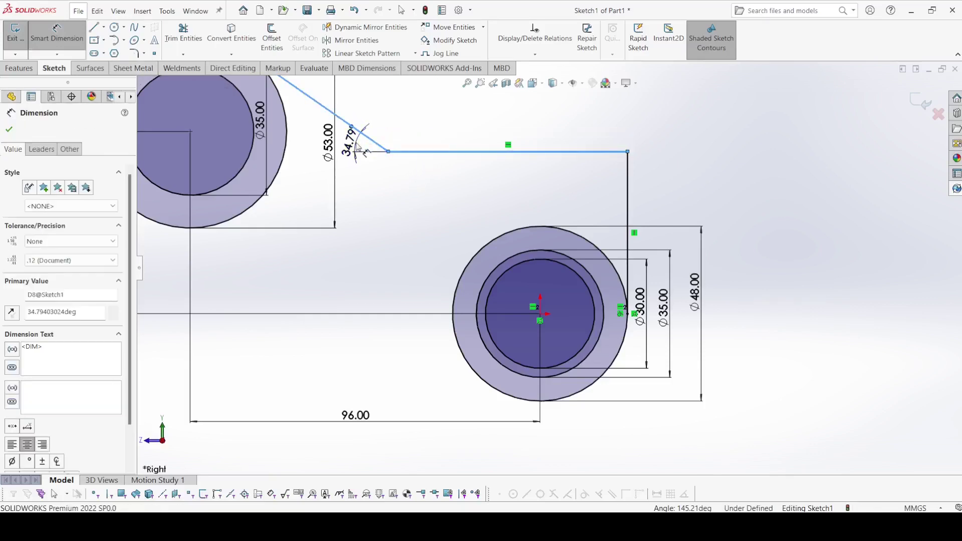
{"action": "key", "text": "Return"}
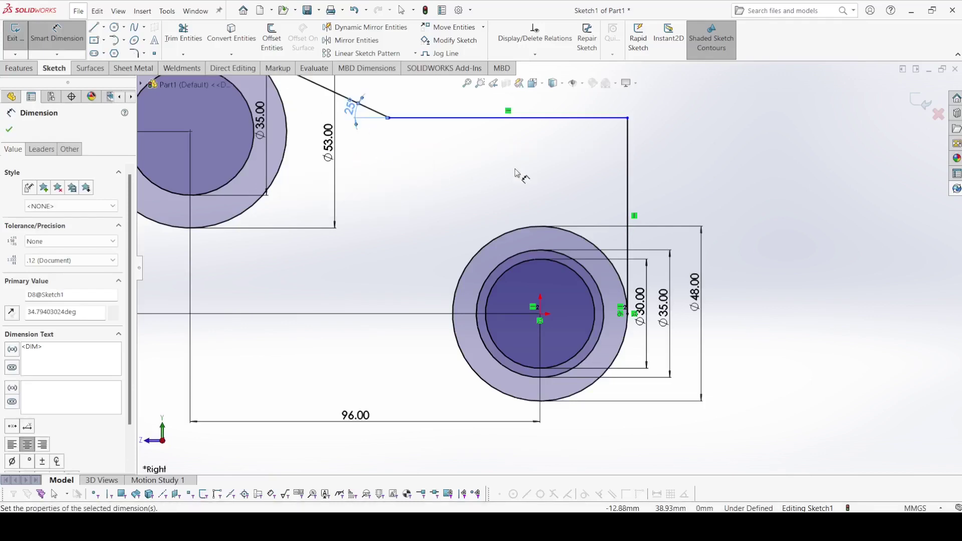
{"action": "key", "text": "Escape"}
{"action": "key", "text": "Escape"}
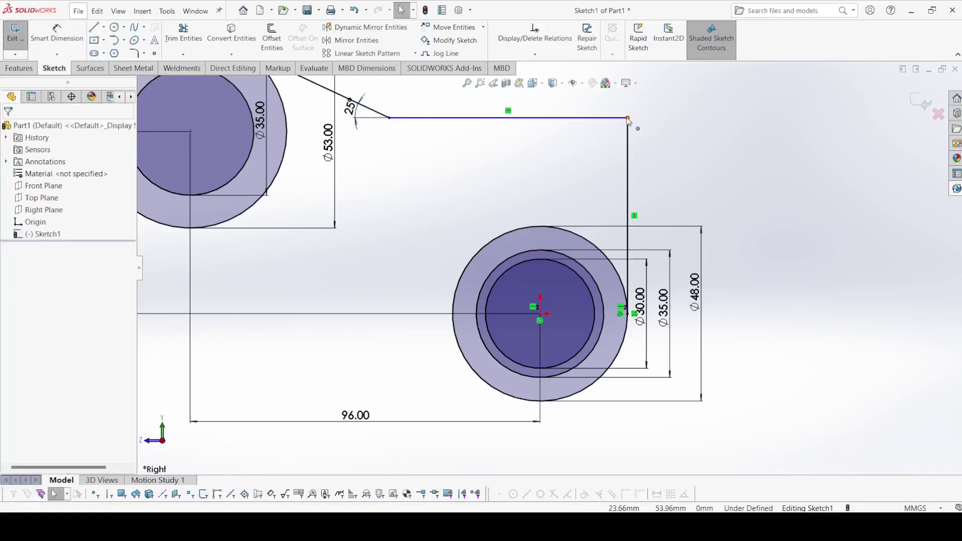
- Make the outline's corner point horizontal with the upper circle's centre
{"action": "left_click", "coordinate": [190, 133]}
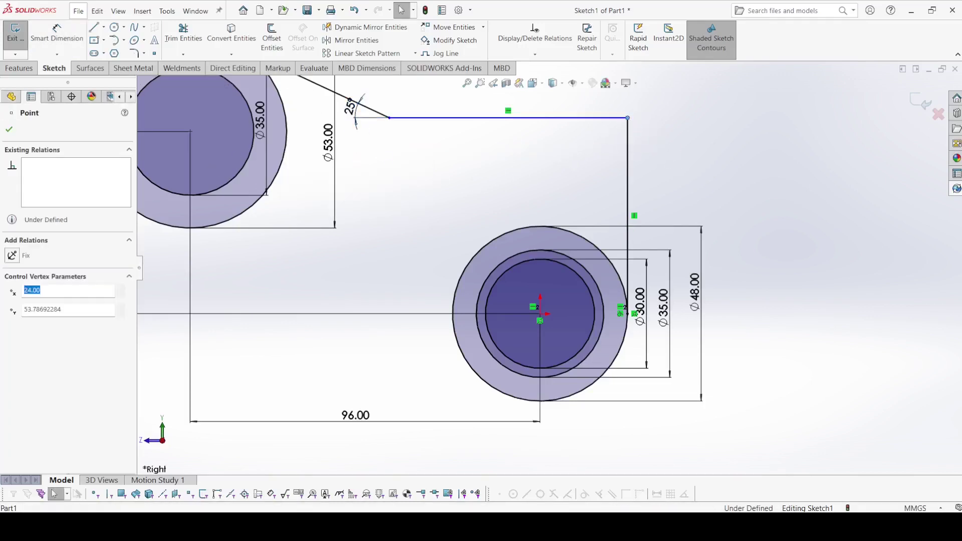
{"action": "left_click", "coordinate": [190, 131], "text": "ctrl"}
{"action": "left_click", "coordinate": [221, 88]}
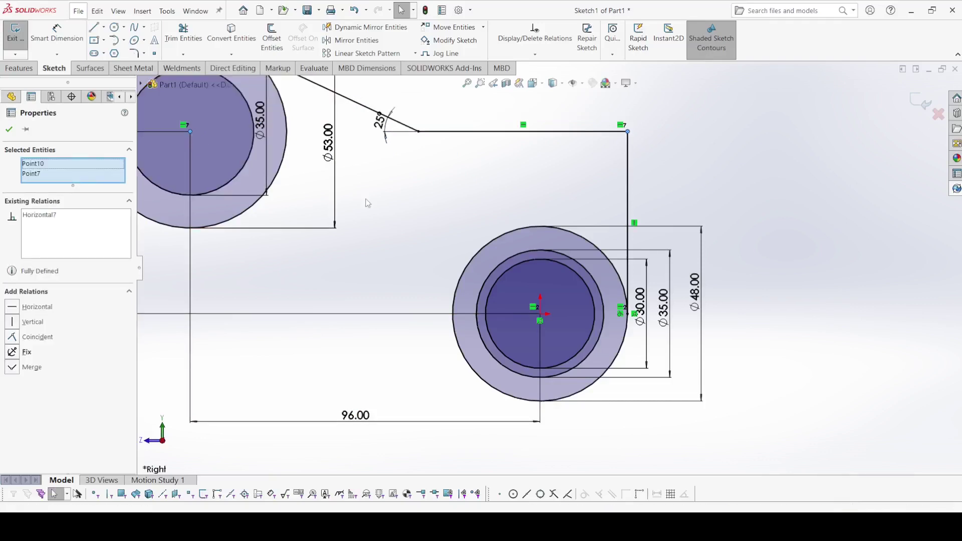
{"action": "left_click", "coordinate": [485, 200]}
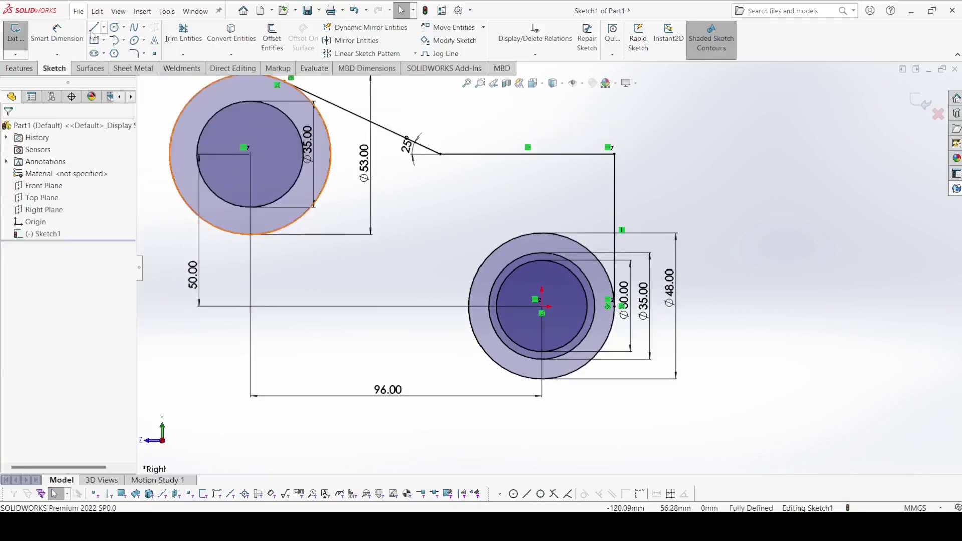
- Draw the lower line tangent to both the lower and upper circles
{"action": "left_click", "coordinate": [94, 27]}
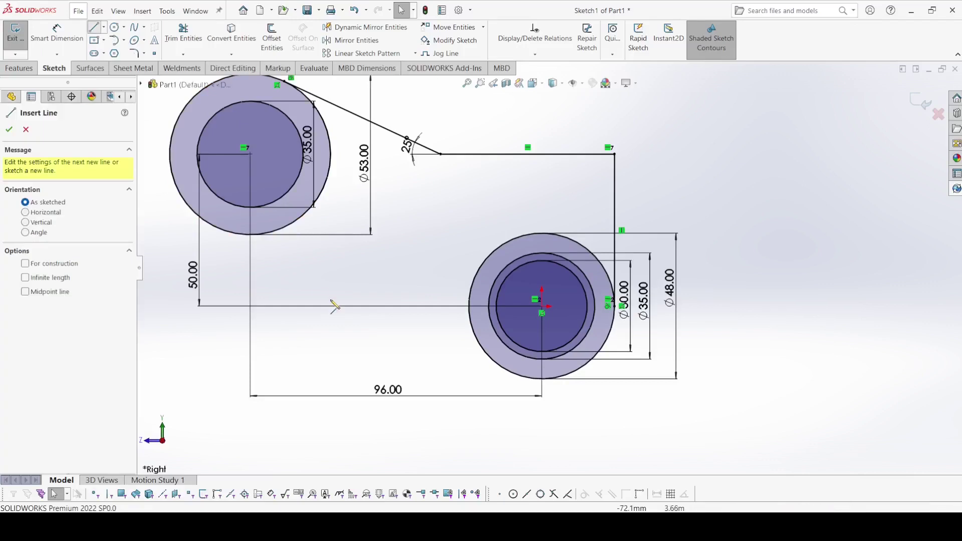
{"action": "left_click", "coordinate": [501, 371]}
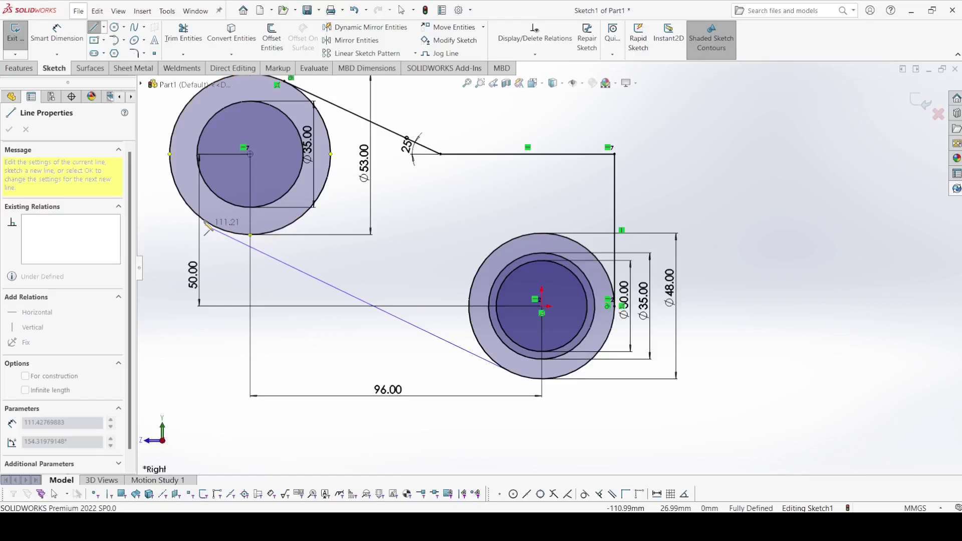
{"action": "left_click", "coordinate": [216, 226]}
{"action": "right_click", "coordinate": [215, 226]}
{"action": "left_click", "coordinate": [236, 230]}
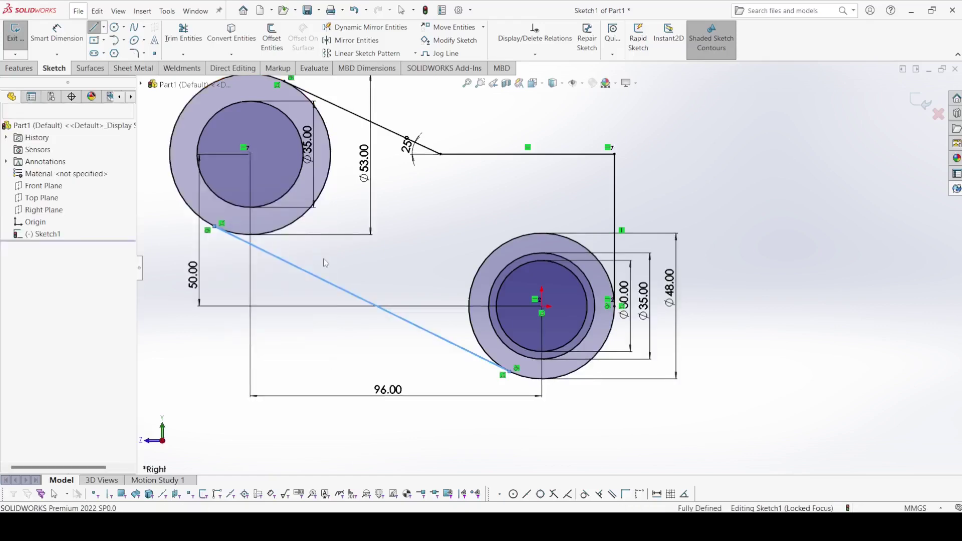
{"action": "key", "text": "Escape"}
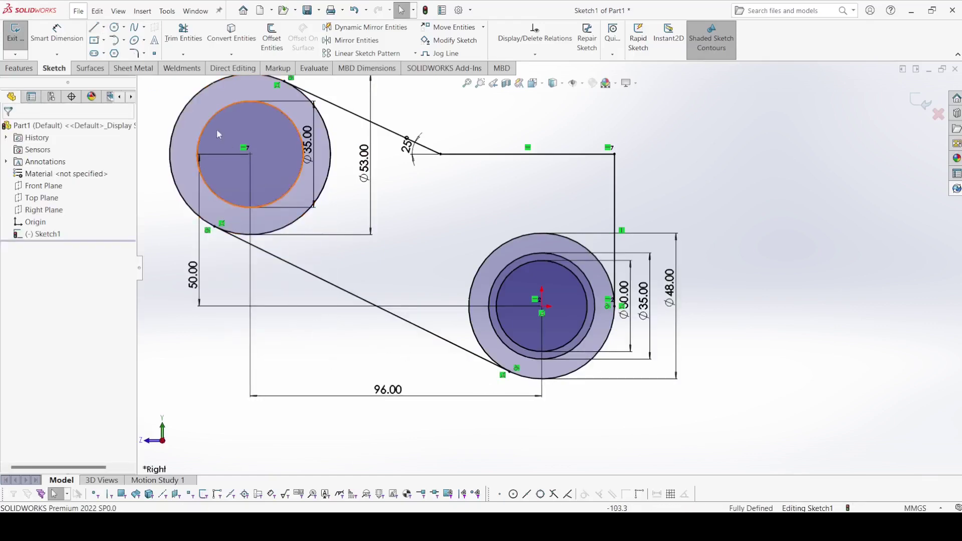
{"action": "key", "text": "l"}
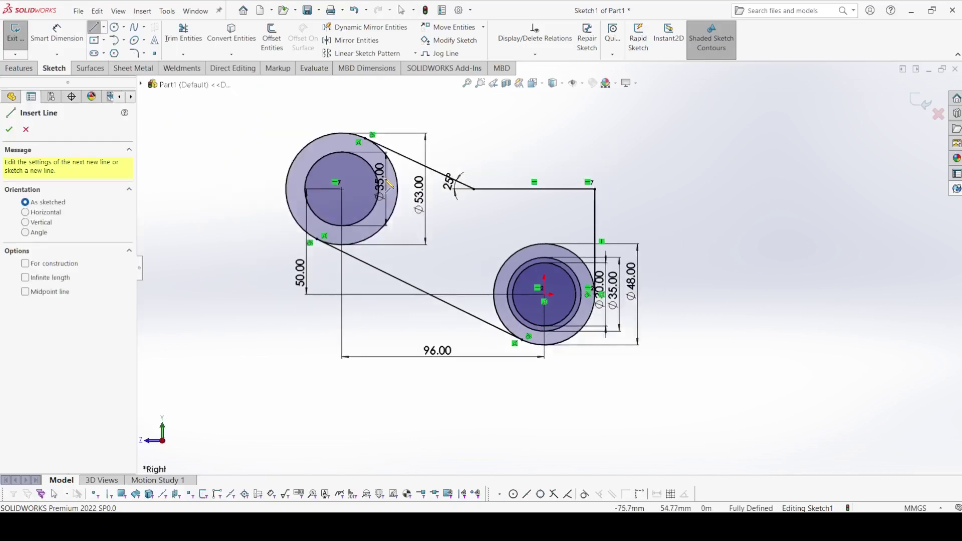
{"action": "scroll", "coordinate": [341, 165], "scroll_direction": "up", "scroll_amount": 2}
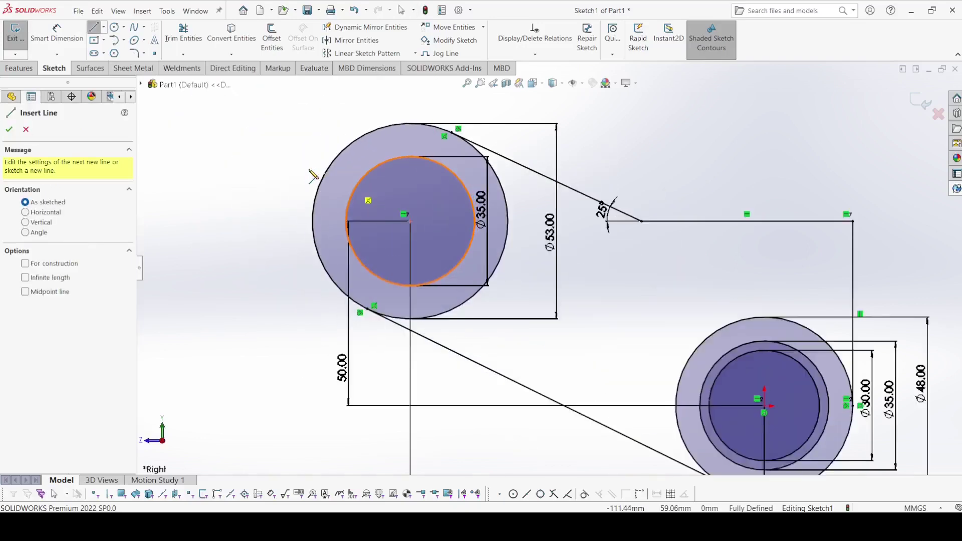
- Sketch a three-sided tab extending left from the upper circle
{"action": "left_click", "coordinate": [338, 156]}
{"action": "left_click", "coordinate": [200, 156]}
{"action": "left_click", "coordinate": [200, 193]}
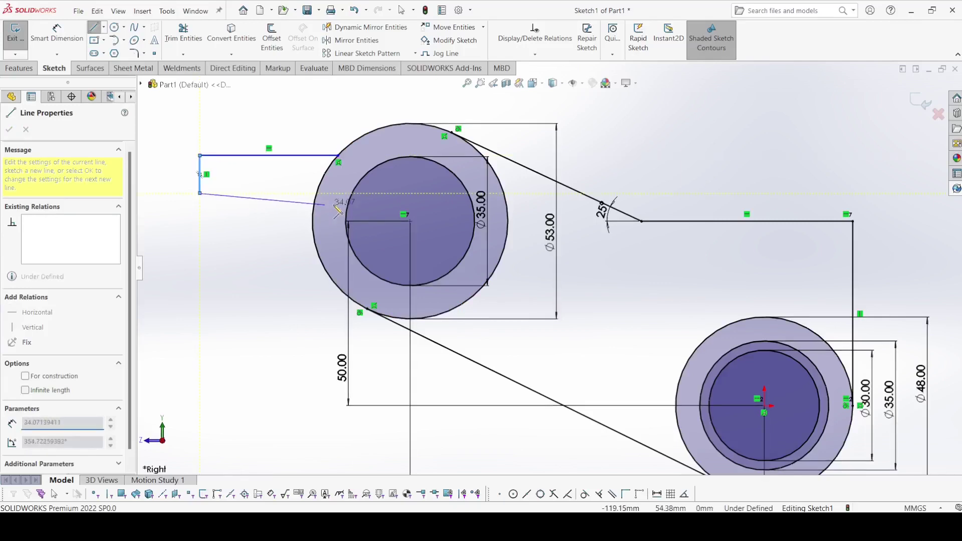
{"action": "left_click", "coordinate": [352, 192]}
{"action": "right_click", "coordinate": [355, 201]}
{"action": "left_click", "coordinate": [381, 203]}
- Draw a horizontal centerline through the upper circle's centre
{"action": "left_click", "coordinate": [104, 27]}
{"action": "left_click", "coordinate": [112, 42]}
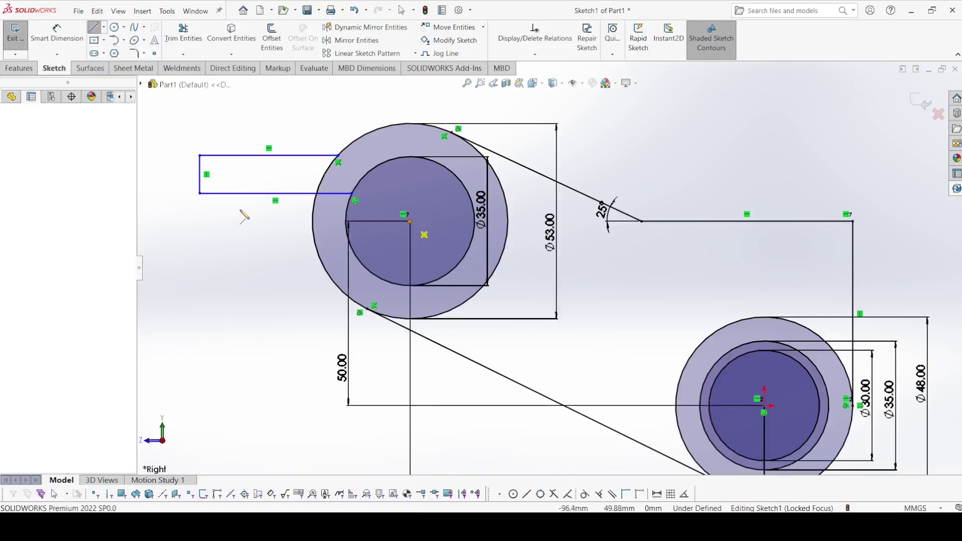
{"action": "left_click", "coordinate": [174, 221]}
{"action": "right_click", "coordinate": [174, 221]}
{"action": "left_click", "coordinate": [200, 227]}
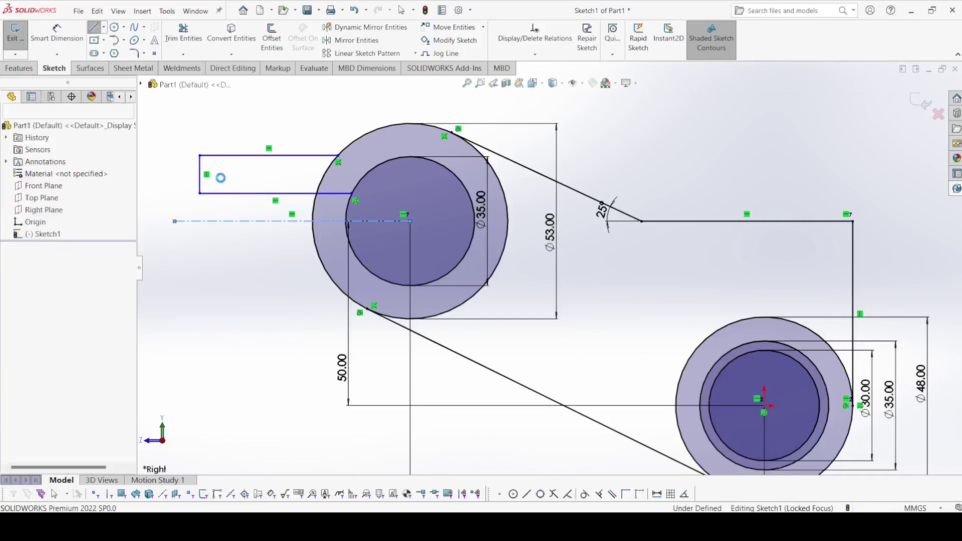
- Mirror the three tab lines about the horizontal centerline
{"action": "left_click", "coordinate": [377, 41]}
{"action": "left_click_drag", "start_coordinate": [150, 142], "coordinate": [365, 204]}
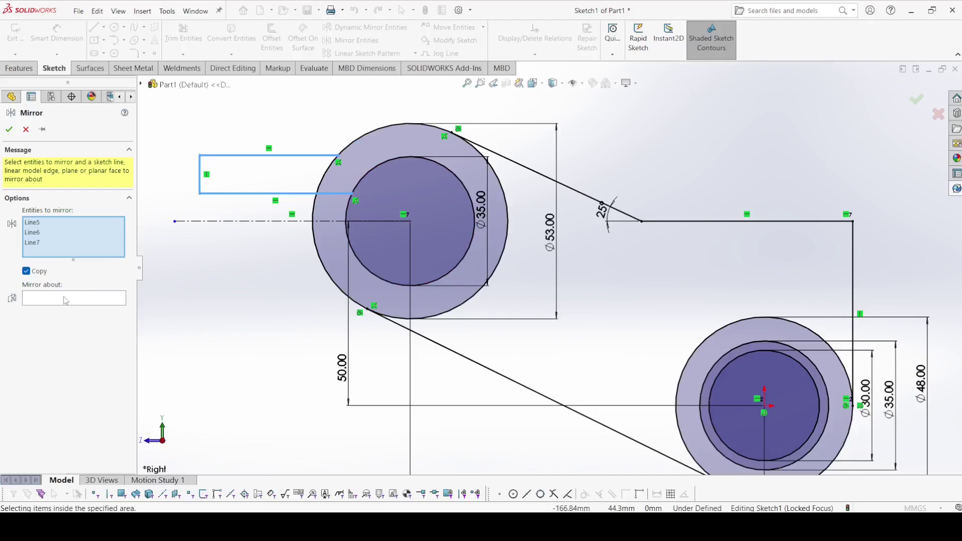
{"action": "left_click", "coordinate": [66, 300]}
{"action": "left_click", "coordinate": [202, 222]}
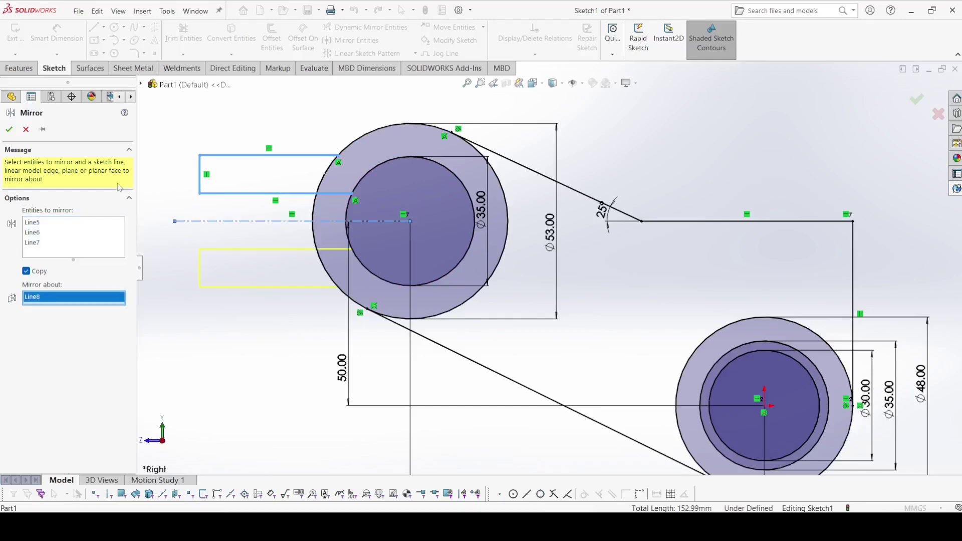
{"action": "left_click", "coordinate": [9, 130]}
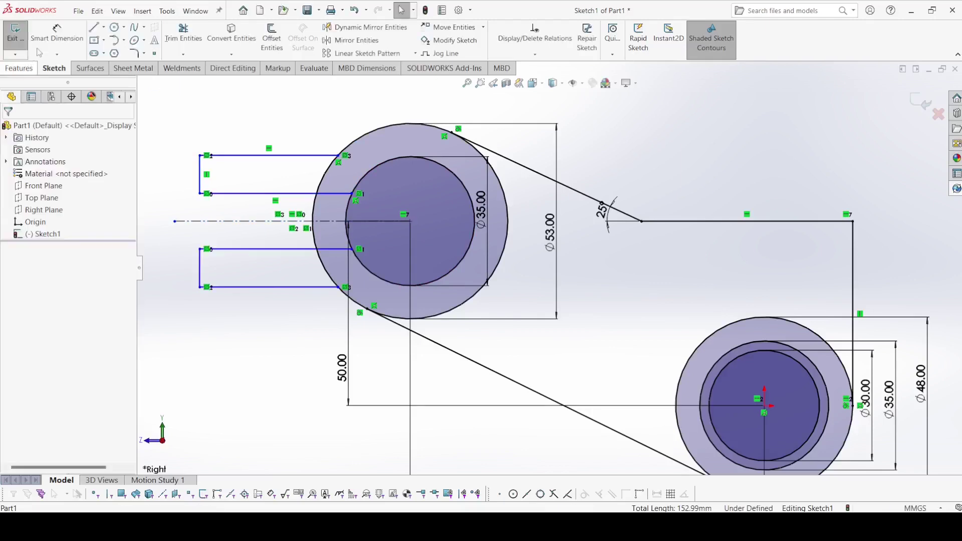
- Dimension the tab: 3 mm gap between halves, 40 mm height, 40 mm from the circle centre
{"action": "left_click", "coordinate": [249, 194]}
{"action": "left_click", "coordinate": [244, 249]}
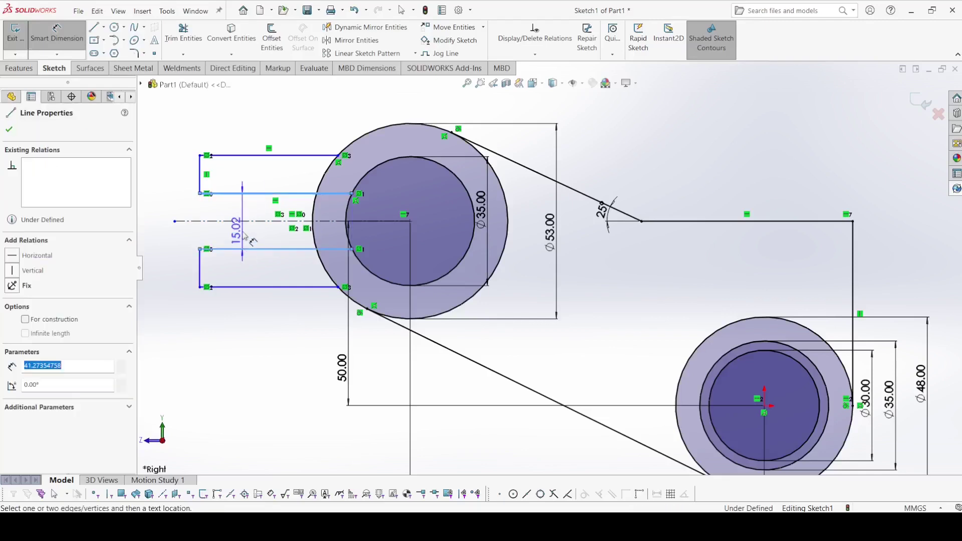
{"action": "left_click", "coordinate": [245, 236]}
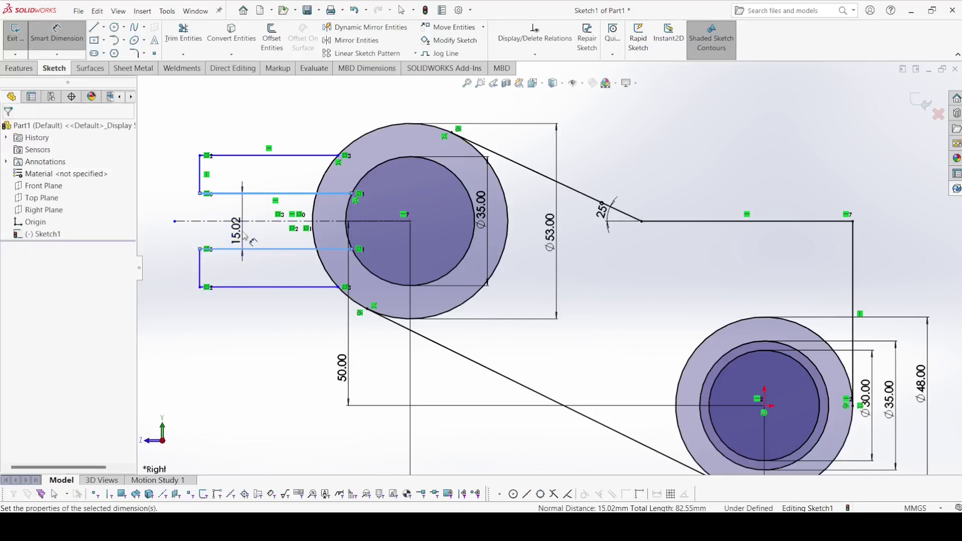
{"action": "type", "text": "3"}
{"action": "key", "text": "Return"}
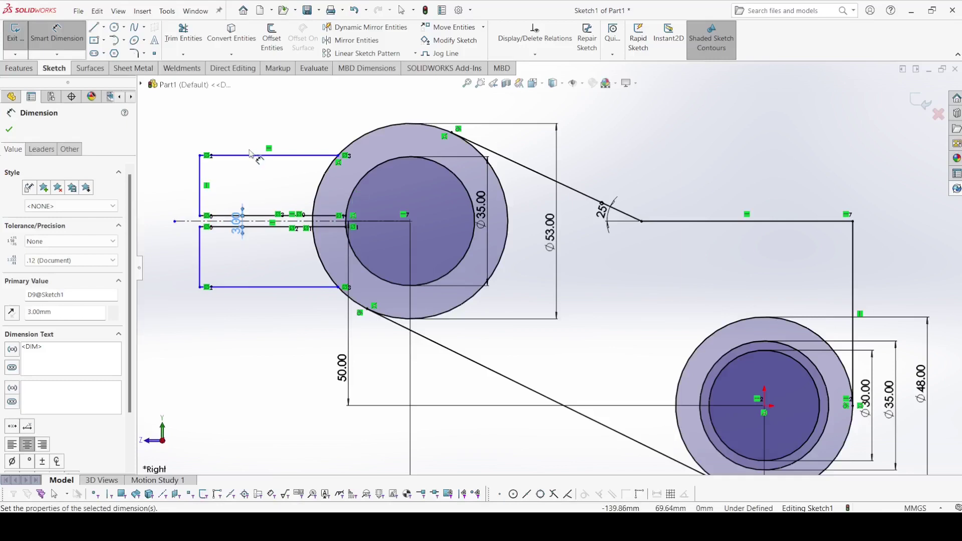
{"action": "left_click", "coordinate": [253, 156]}
{"action": "left_click", "coordinate": [252, 288]}
{"action": "left_click", "coordinate": [168, 241]}
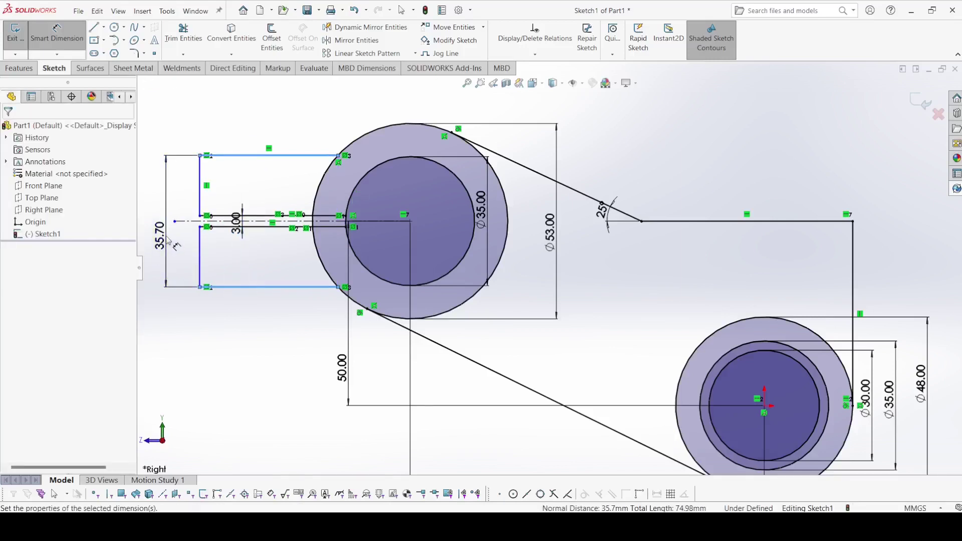
{"action": "key", "text": "Return"}
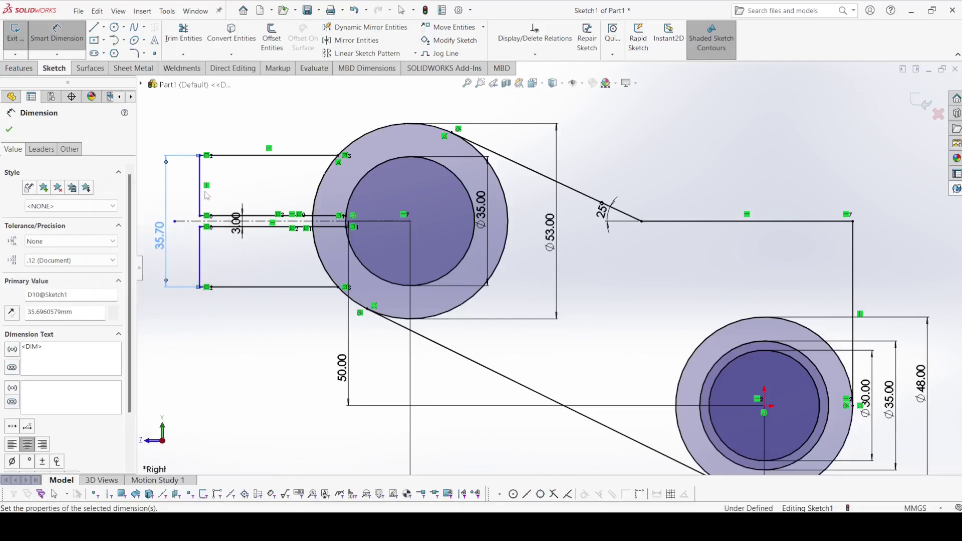
{"action": "left_click", "coordinate": [406, 216]}
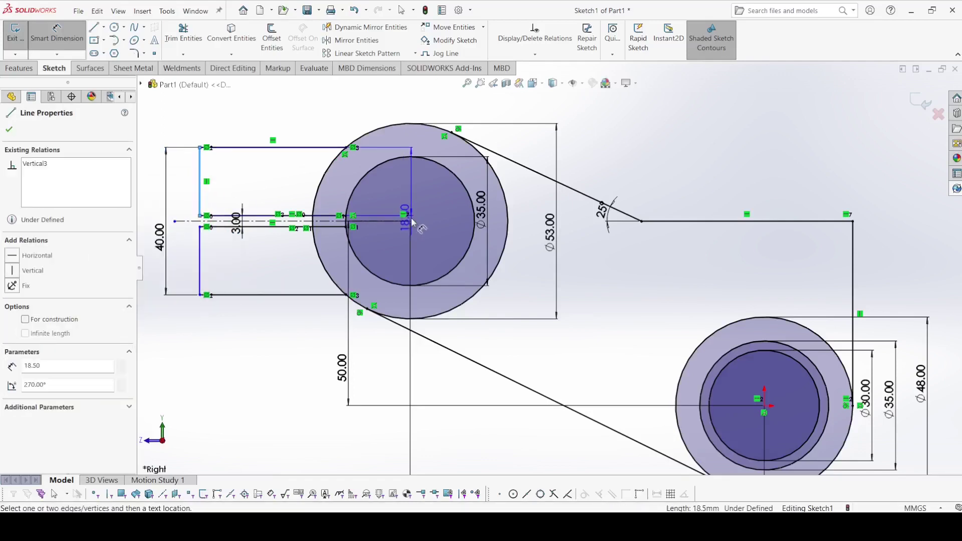
{"action": "left_click", "coordinate": [410, 221]}
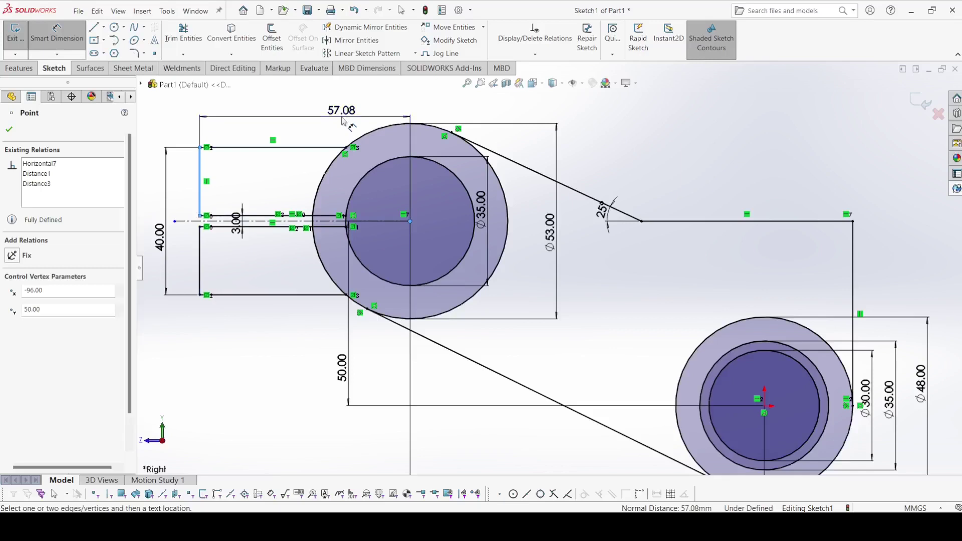
{"action": "left_click", "coordinate": [342, 120]}
{"action": "key", "text": "Return"}
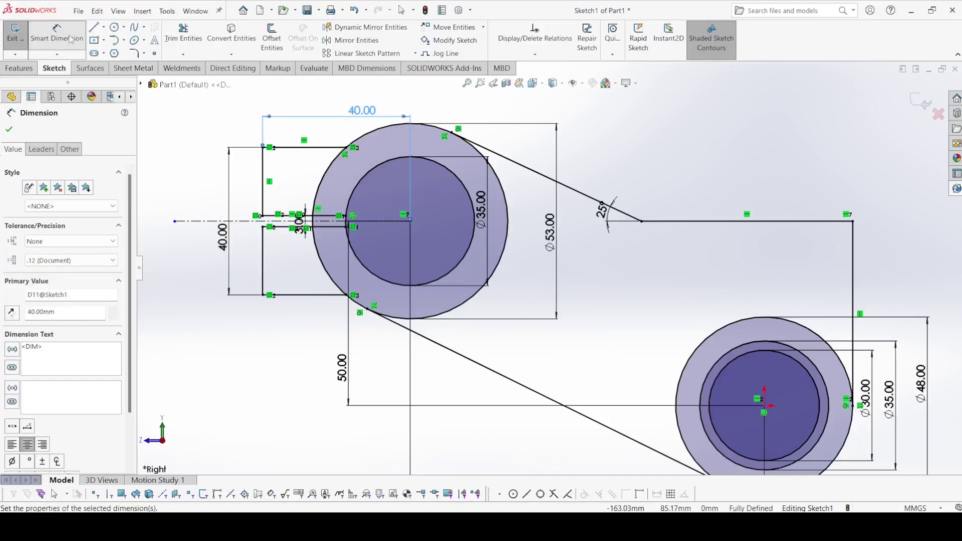
{"action": "key", "text": "l"}
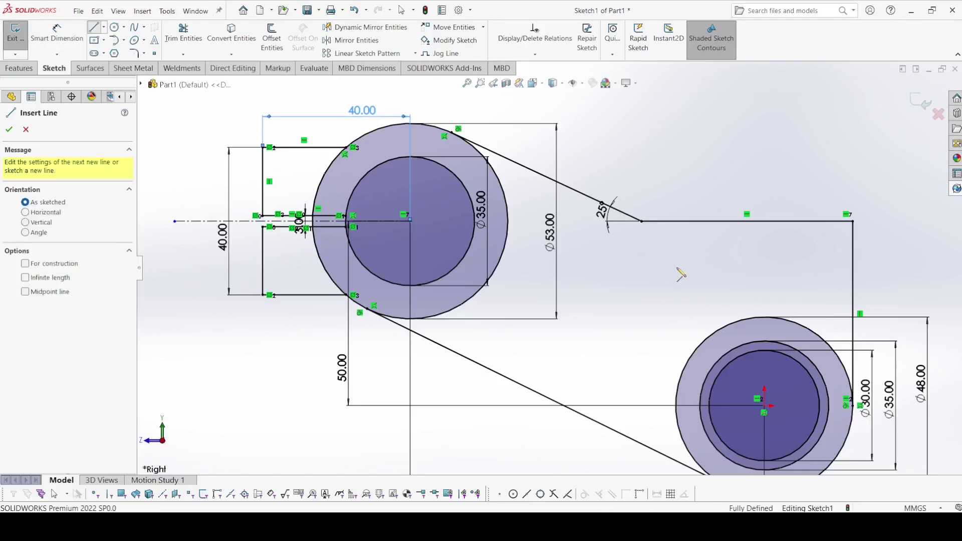
- Draw a vertical line from the lower outer circle up to the top horizontal line
{"action": "left_click", "coordinate": [765, 317]}
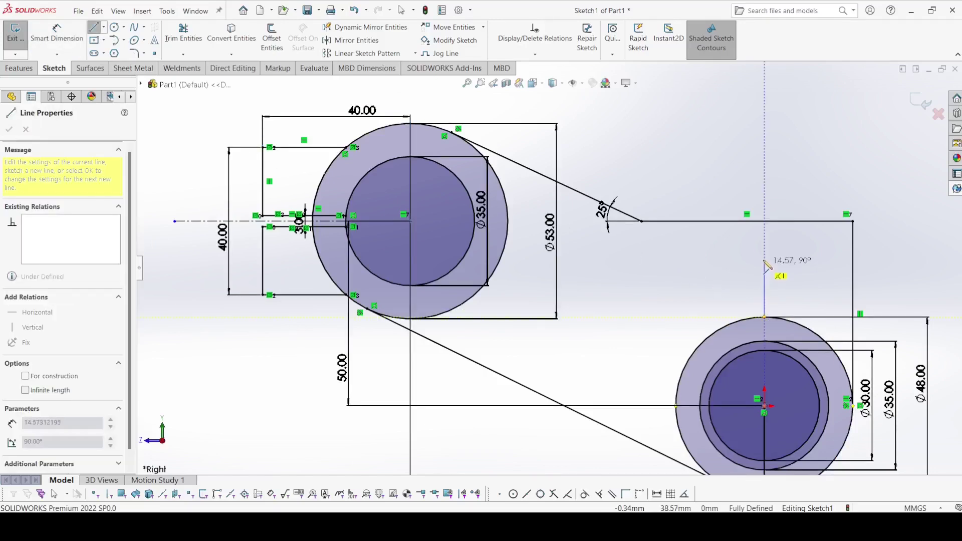
{"action": "left_click", "coordinate": [764, 221]}
{"action": "right_click", "coordinate": [765, 221]}
{"action": "left_click", "coordinate": [784, 228]}
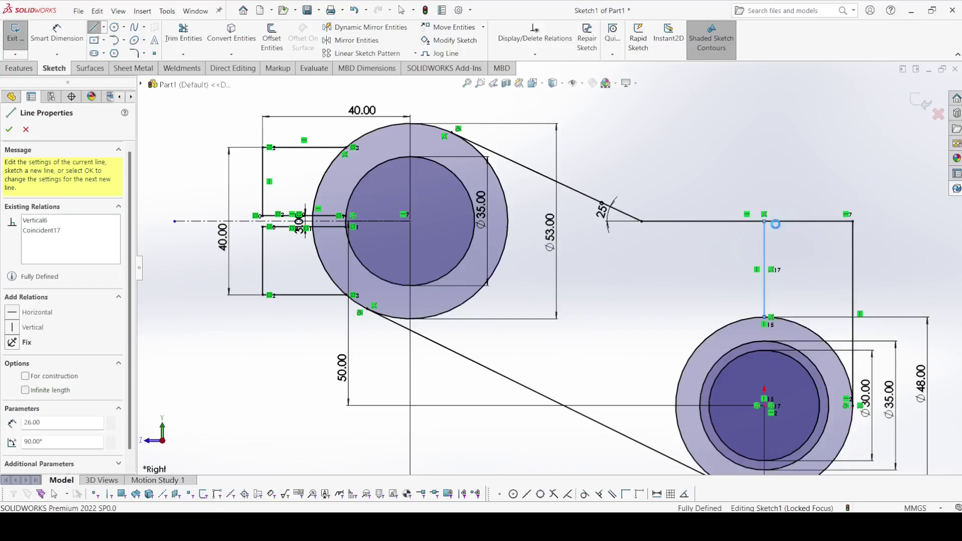
- Trim away the left portion of the lower Ø48 outer circle
{"action": "left_click", "coordinate": [184, 32]}
{"action": "left_click_drag", "start_coordinate": [718, 330], "coordinate": [724, 341]}
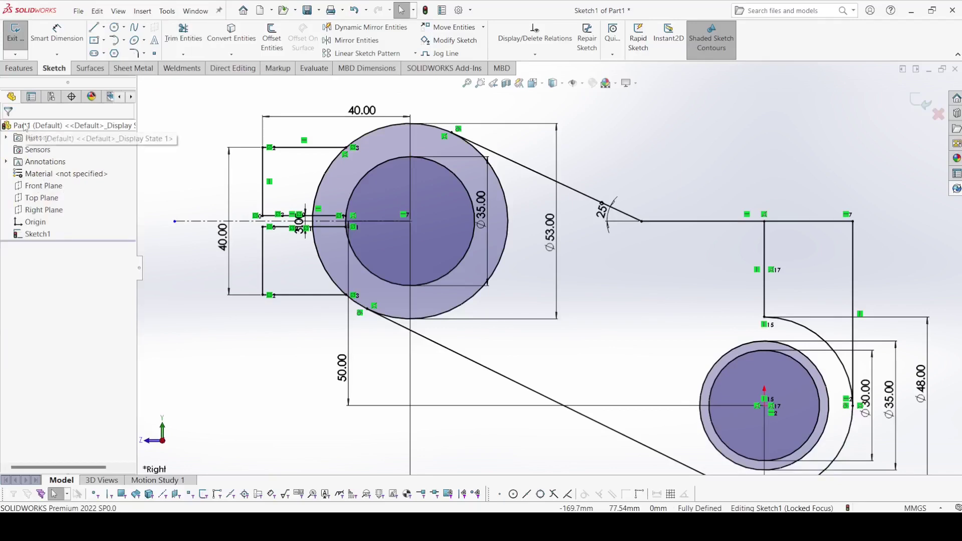
{"action": "left_click", "coordinate": [96, 53]}
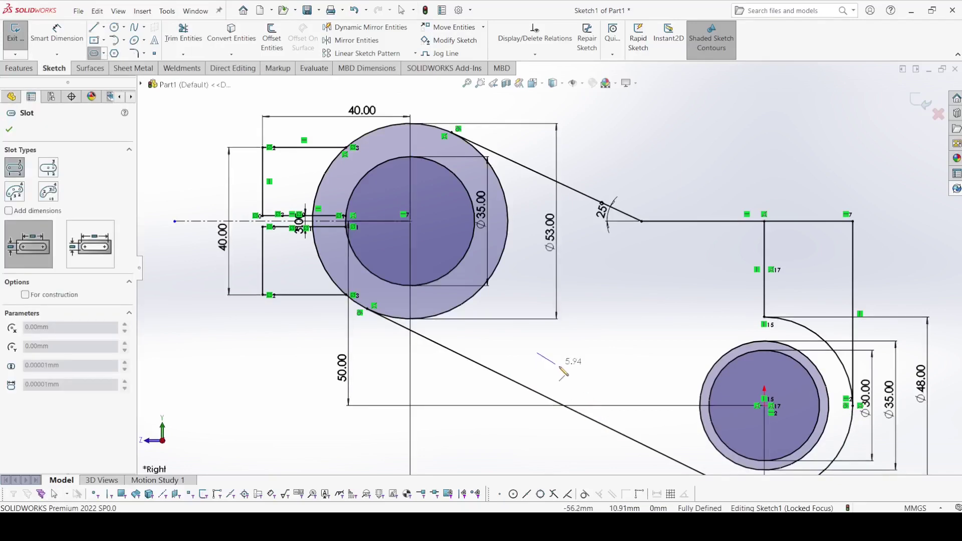
- Sketch a straight slot beside the lower tangent line and select it with that line
{"action": "left_click", "coordinate": [642, 414]}
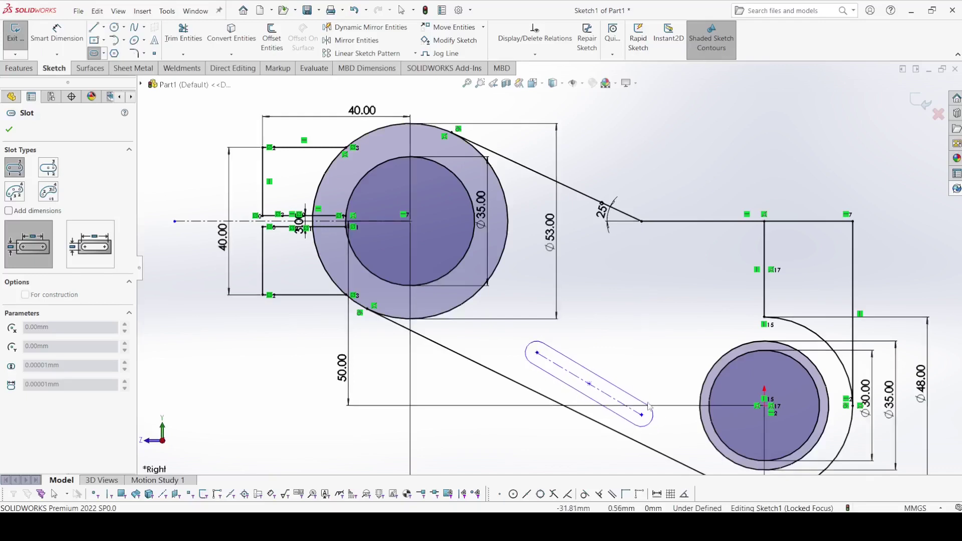
{"action": "left_click", "coordinate": [650, 404]}
{"action": "key", "text": "Escape"}
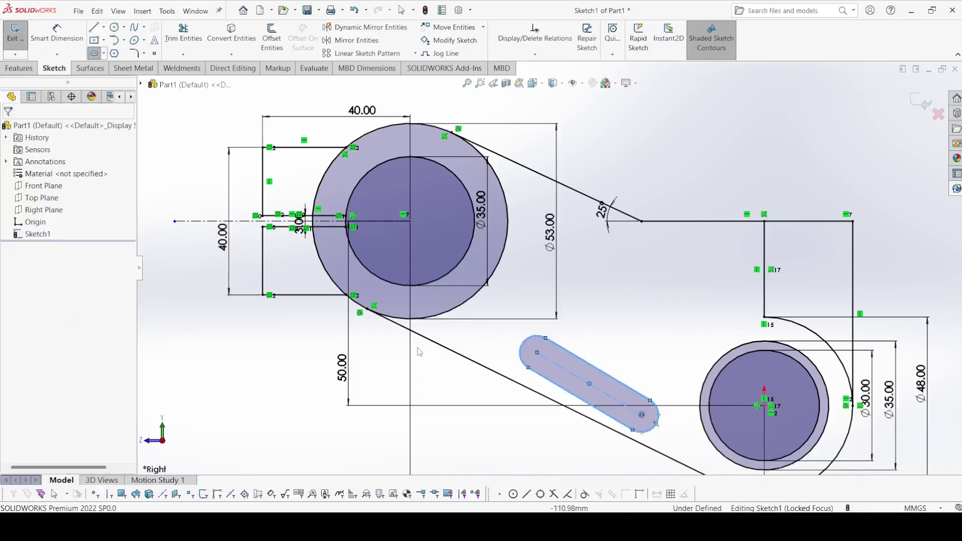
{"action": "left_click", "coordinate": [525, 375]}
{"action": "left_click", "coordinate": [521, 387]}
- Make the slot's centreline parallel to the lower tangent line
{"action": "left_click", "coordinate": [587, 384], "text": "ctrl"}
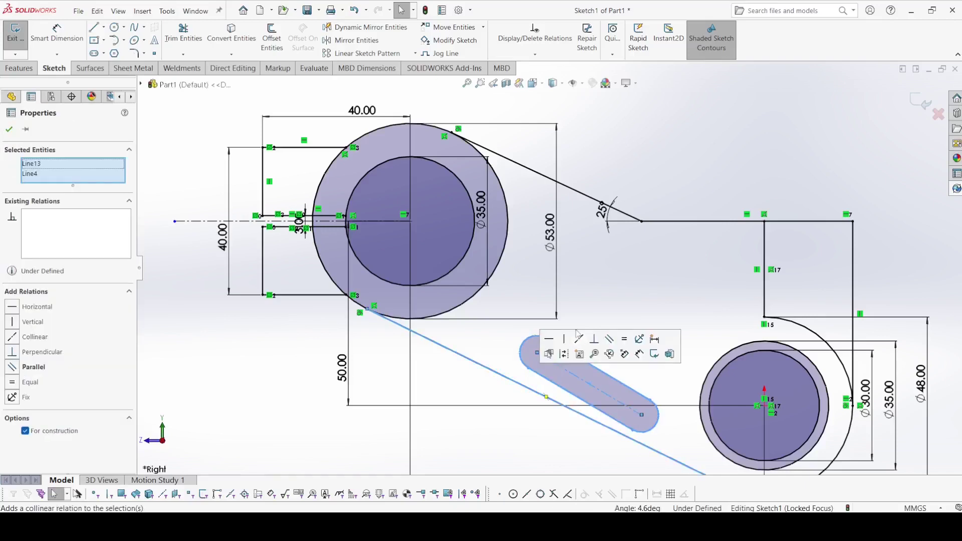
{"action": "left_click", "coordinate": [609, 346]}
{"action": "left_click", "coordinate": [468, 398]}
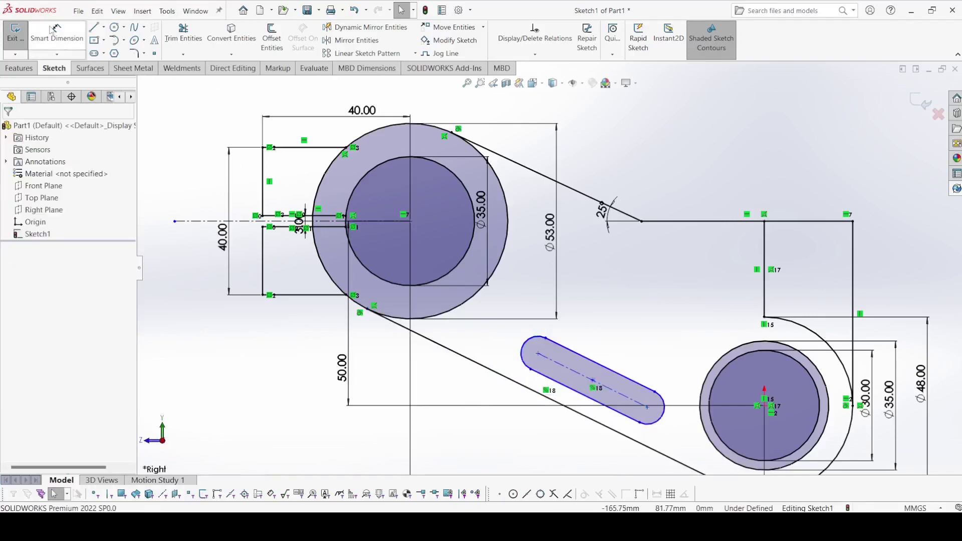
- Draw a centreline from the big circle's centre, perpendicular to the lower tangent line
{"action": "left_click", "coordinate": [104, 27]}
{"action": "left_click", "coordinate": [120, 53]}
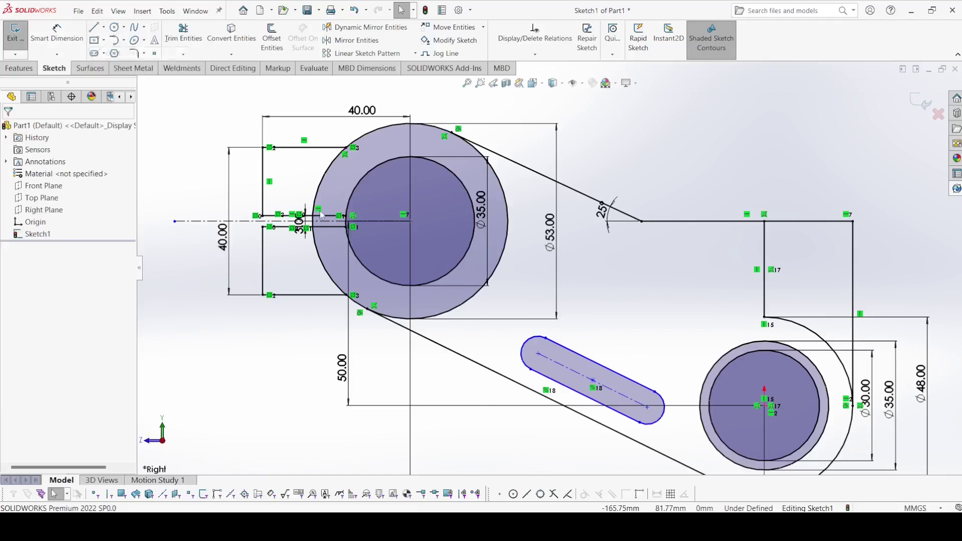
{"action": "left_click", "coordinate": [410, 221]}
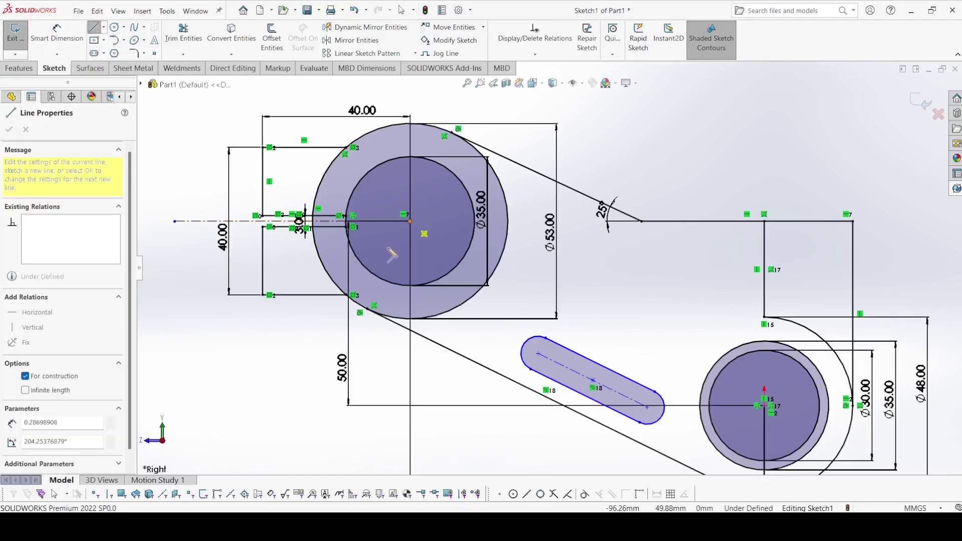
{"action": "key", "text": "Escape"}
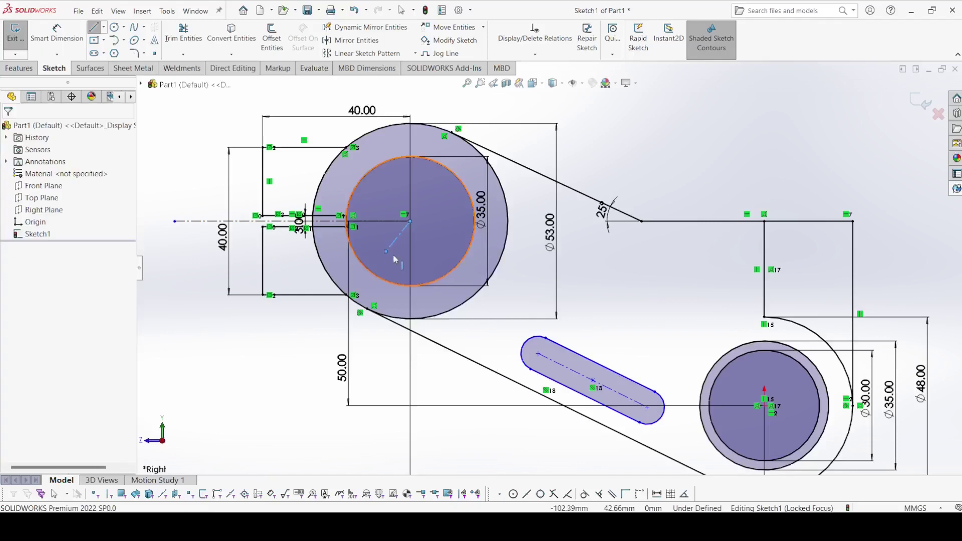
{"action": "left_click", "coordinate": [435, 342]}
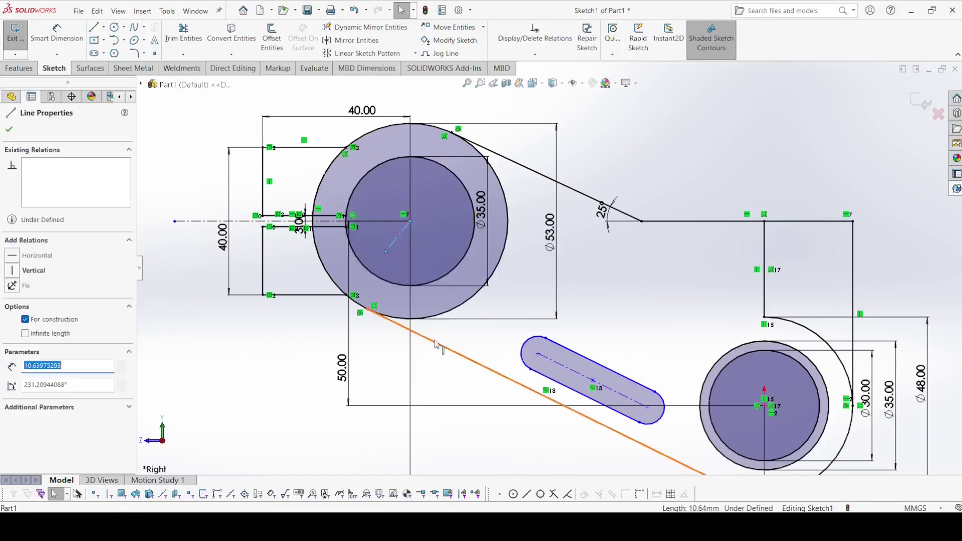
{"action": "left_click", "coordinate": [398, 236], "text": "ctrl"}
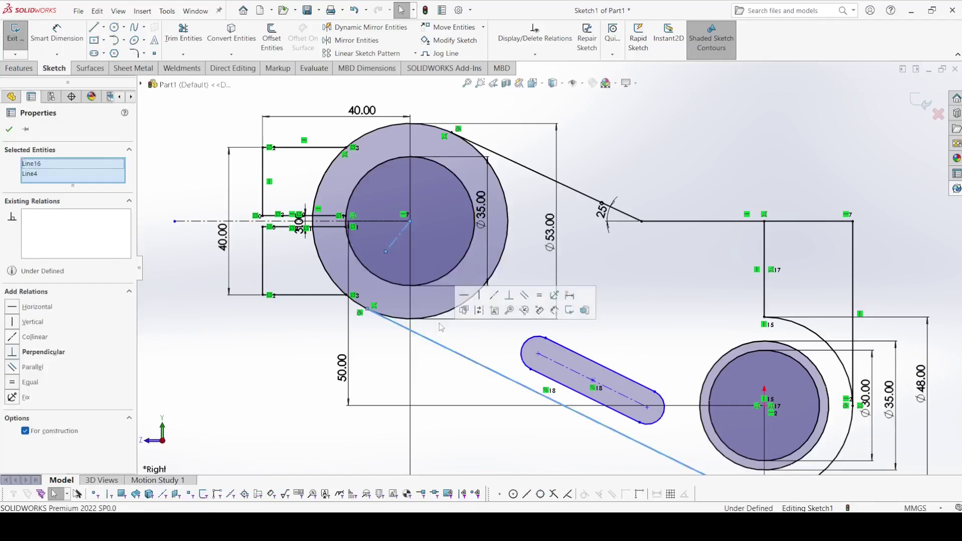
{"action": "left_click", "coordinate": [510, 297]}
{"action": "key", "text": "Escape"}
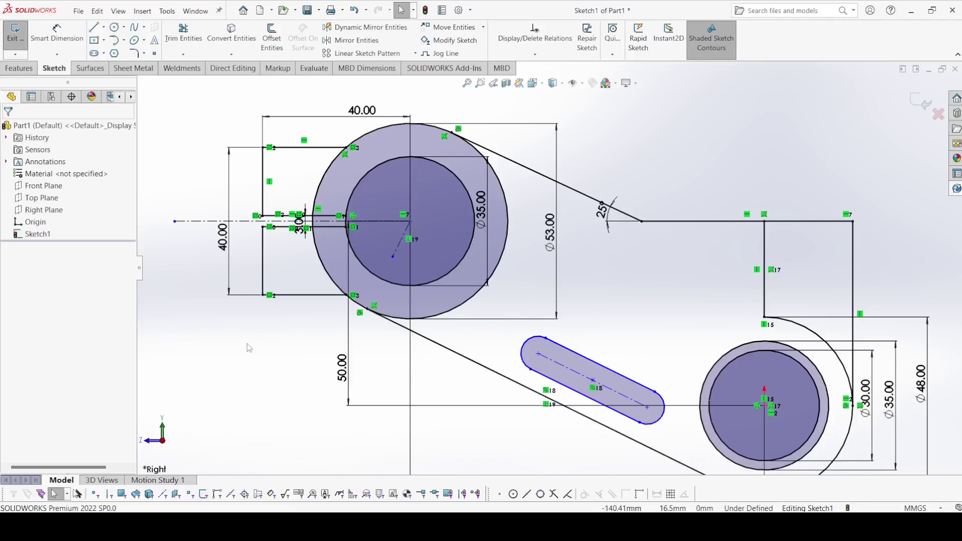
{"action": "left_click", "coordinate": [59, 40]}
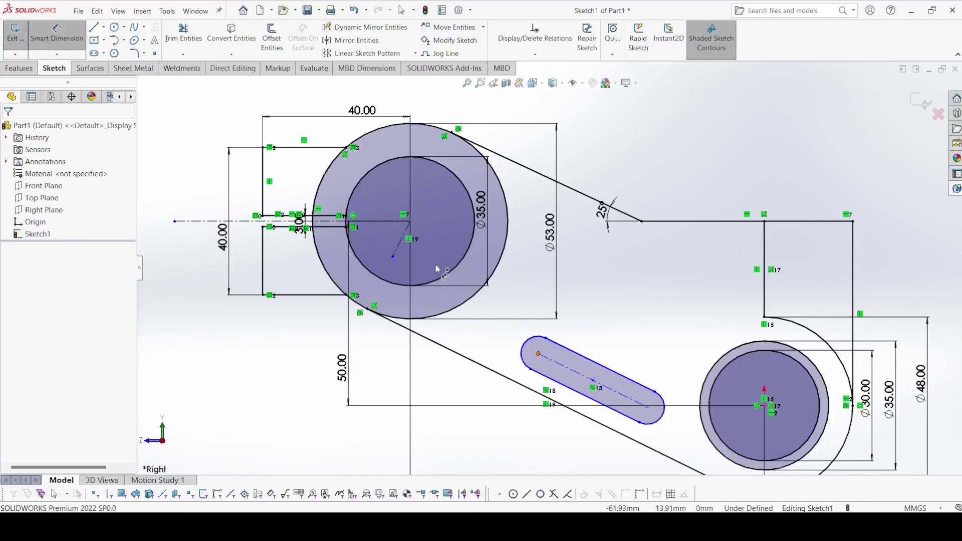
- Dimension the slot's position along the centreline and its length, both at 40 mm
{"action": "left_click", "coordinate": [398, 246]}
{"action": "left_click", "coordinate": [412, 368]}
{"action": "key", "text": "Return"}
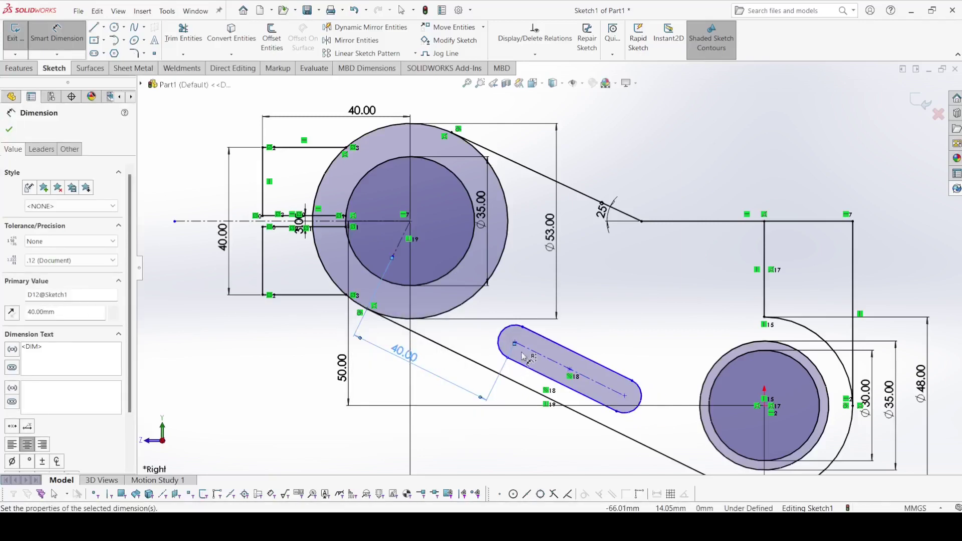
{"action": "left_click", "coordinate": [526, 351]}
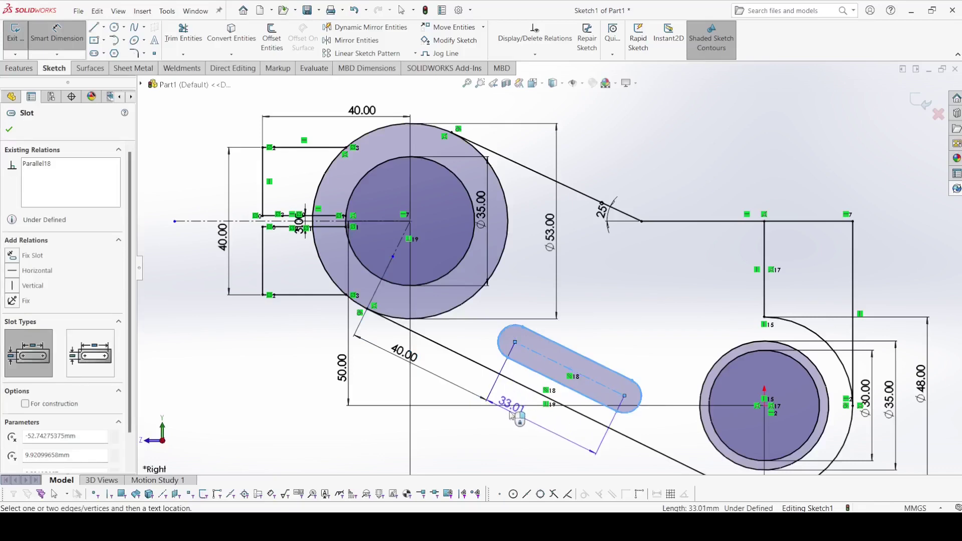
{"action": "left_click", "coordinate": [511, 416]}
{"action": "type", "text": "40"}
{"action": "key", "text": "Return"}
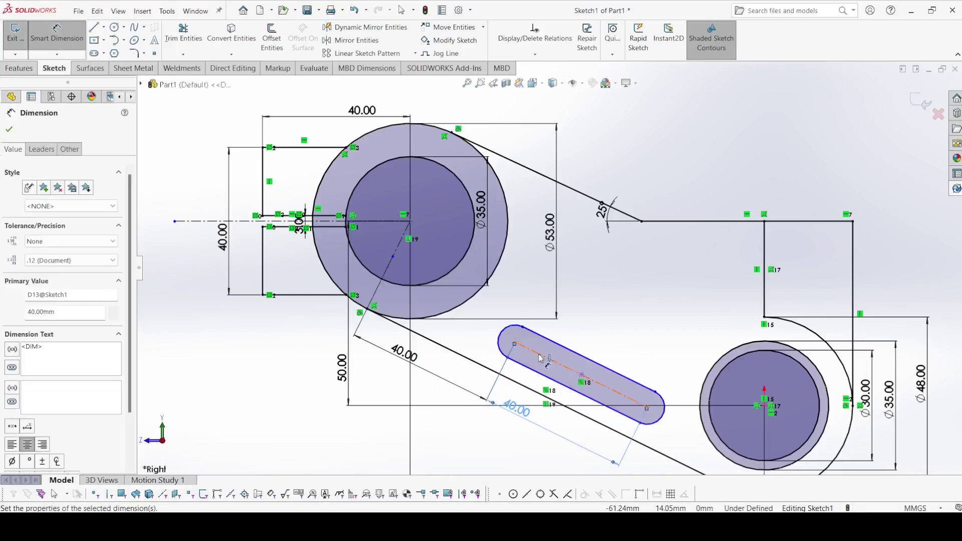
- Place the slot 10.50 mm from the lower tangent line and make it 10 mm wide
{"action": "left_click", "coordinate": [529, 375]}
{"action": "left_click", "coordinate": [524, 388]}
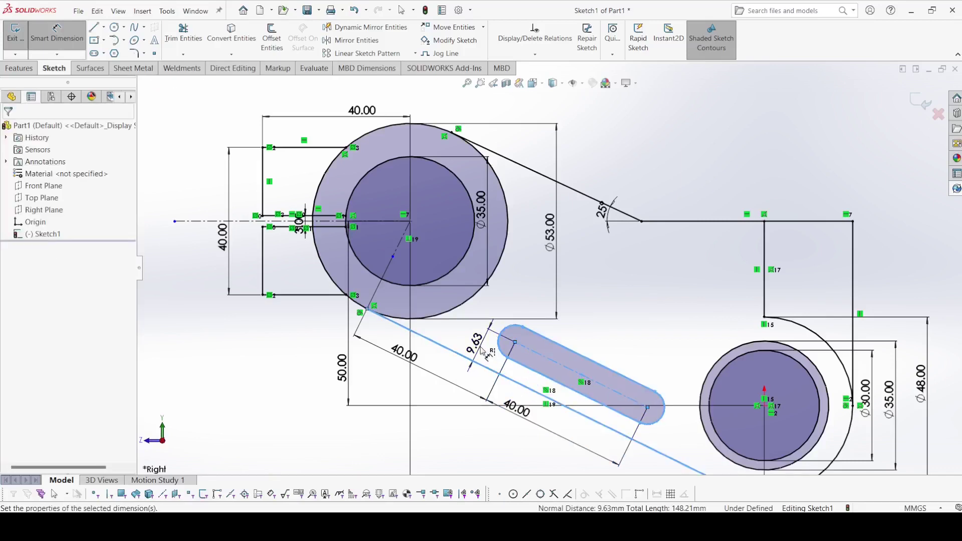
{"action": "left_click", "coordinate": [483, 350]}
{"action": "key", "text": "Return"}
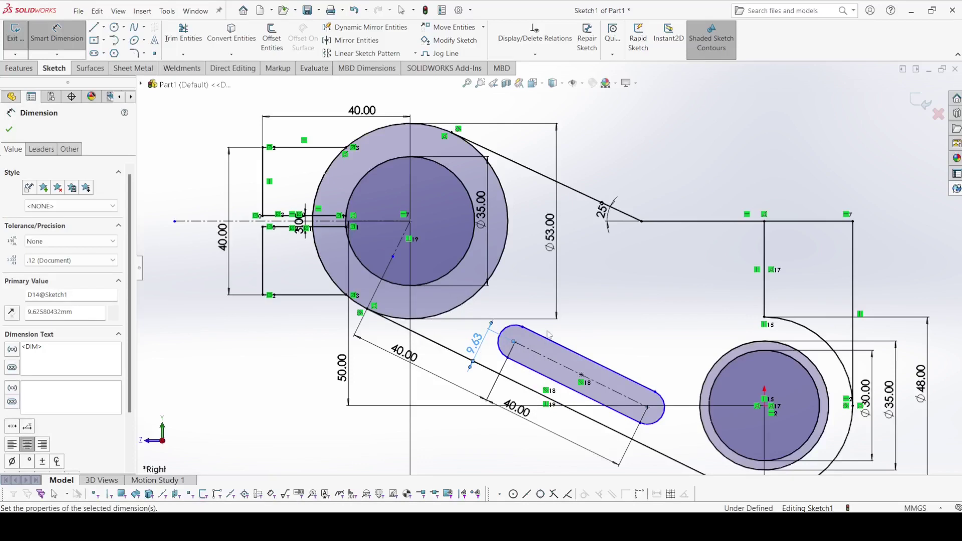
{"action": "left_click", "coordinate": [546, 357]}
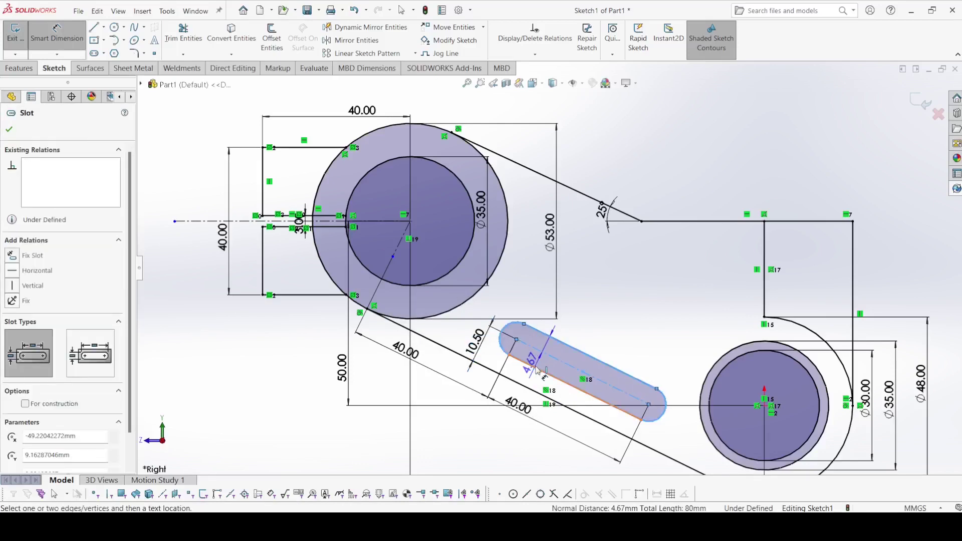
{"action": "left_click", "coordinate": [538, 370]}
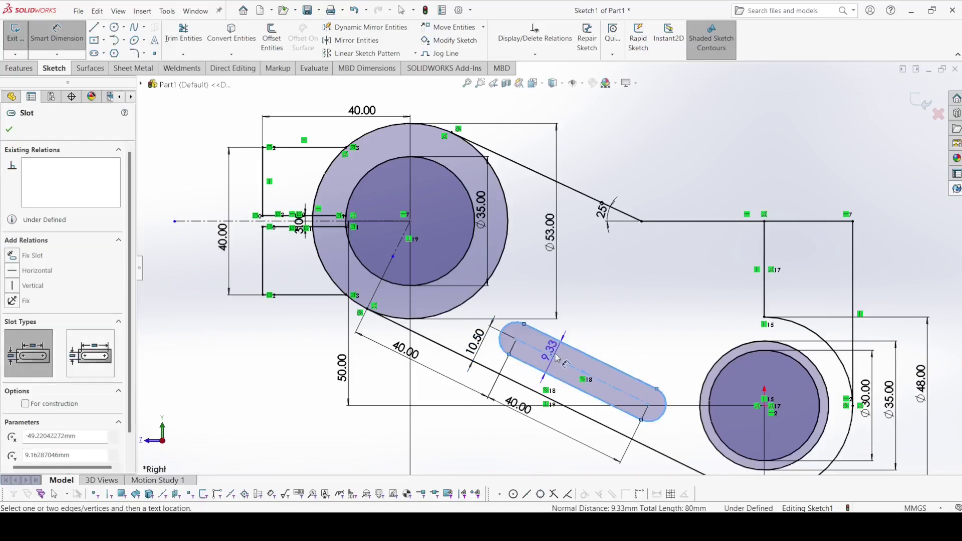
{"action": "left_click", "coordinate": [555, 356]}
{"action": "key", "text": "Return"}
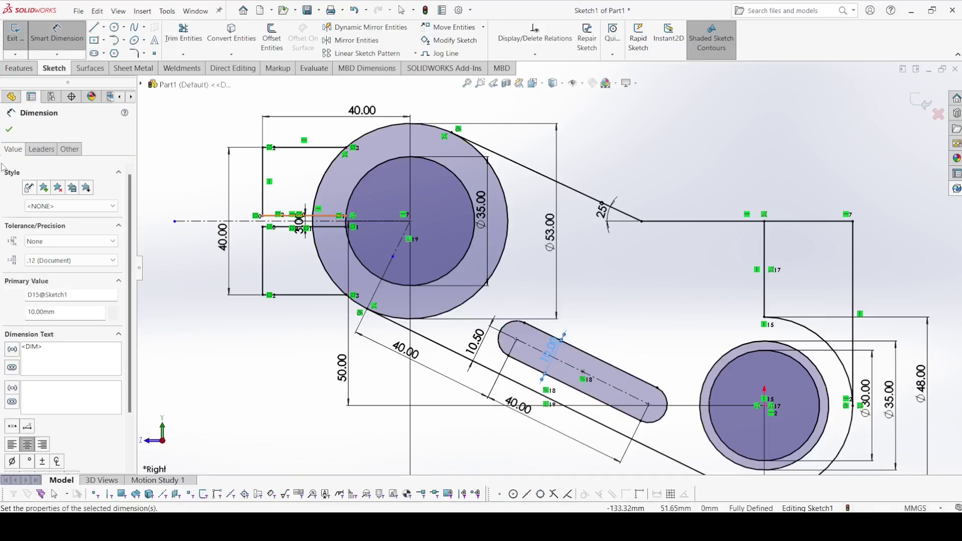
{"action": "left_click", "coordinate": [9, 130]}
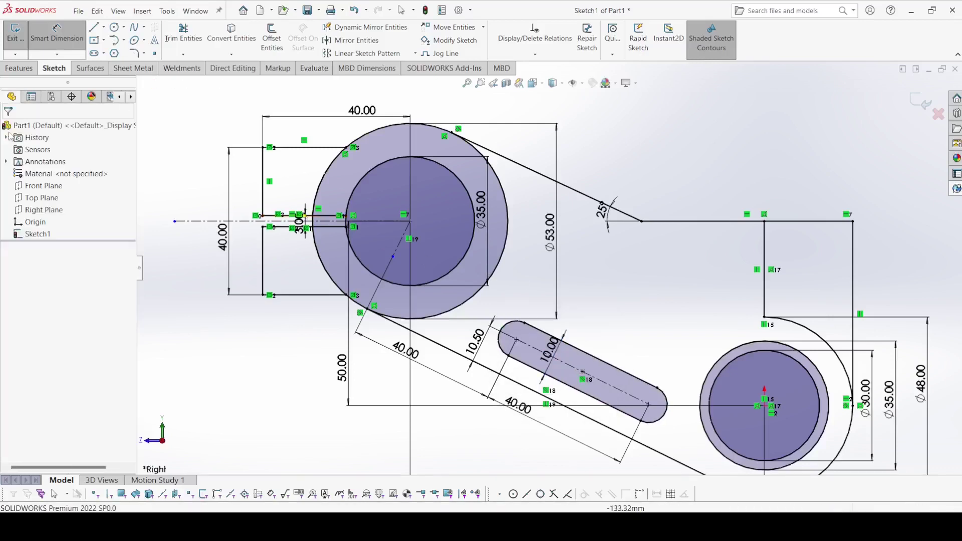
- Linear-pattern the slot into 3 instances 17 mm apart along reversed Line16
{"action": "left_click", "coordinate": [356, 54]}
{"action": "left_click", "coordinate": [587, 369]}
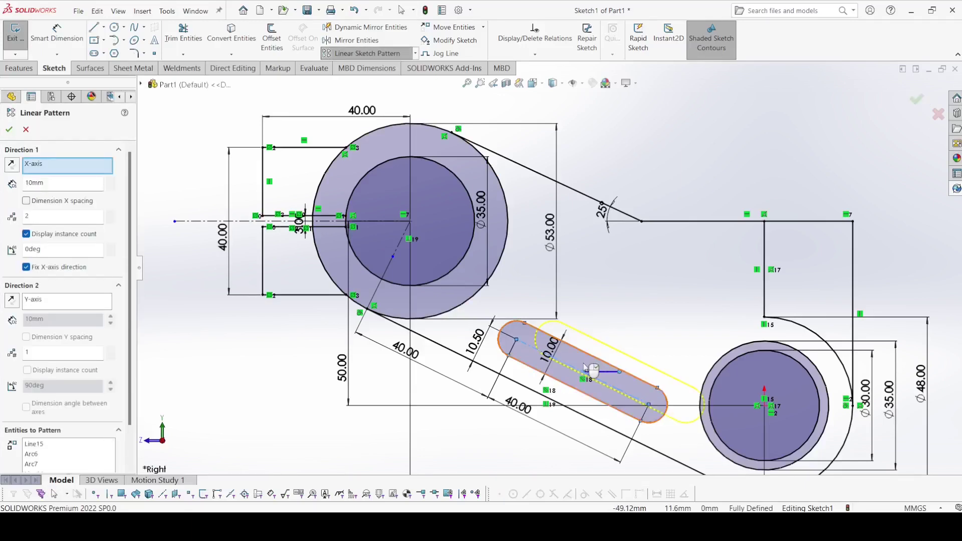
{"action": "right_click", "coordinate": [41, 171]}
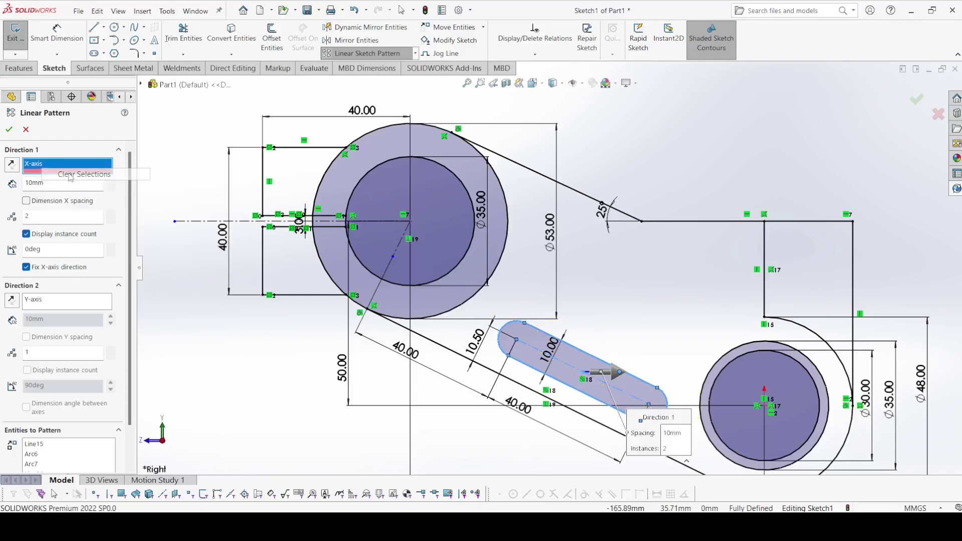
{"action": "left_click", "coordinate": [65, 177]}
{"action": "left_click", "coordinate": [402, 243]}
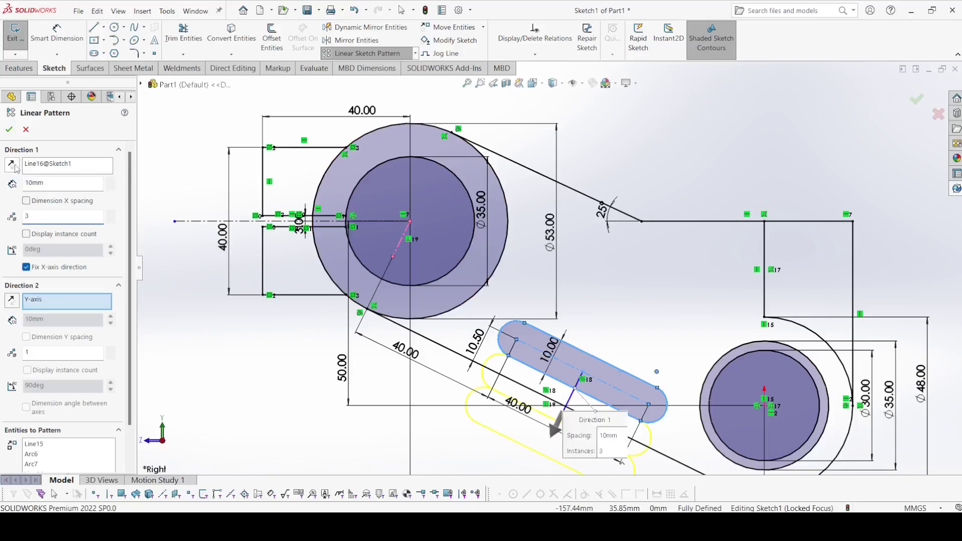
{"action": "left_click", "coordinate": [15, 167]}
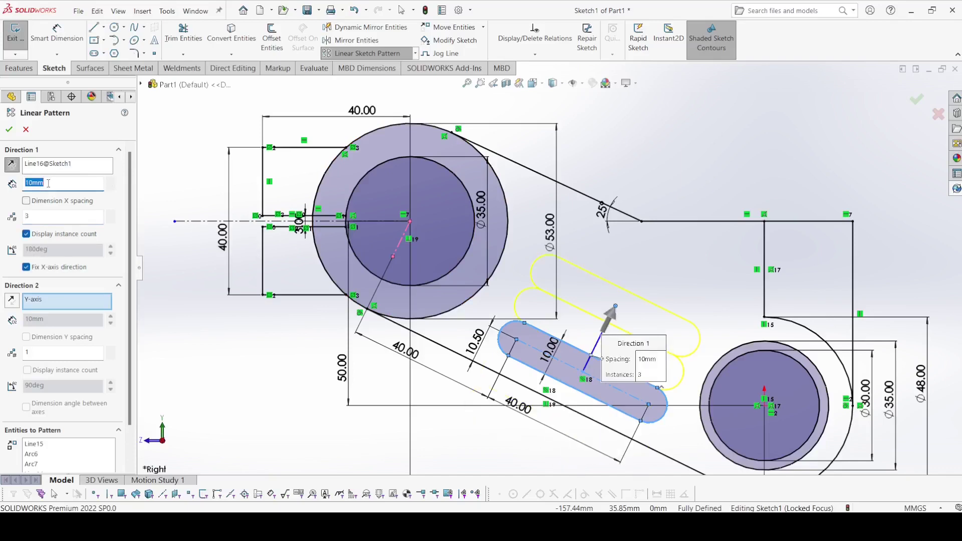
{"action": "key", "text": "Return"}
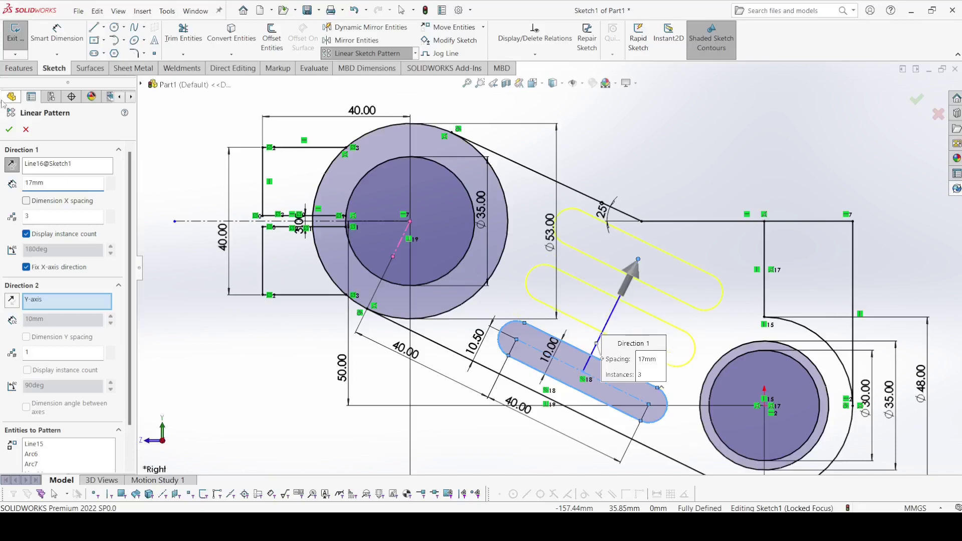
{"action": "left_click", "coordinate": [10, 130]}
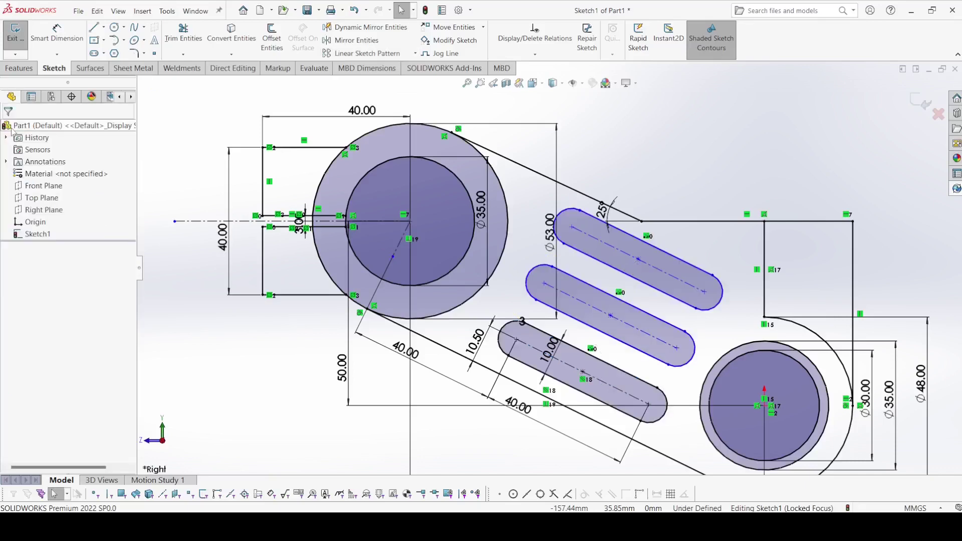
{"action": "left_click", "coordinate": [19, 71]}
- Extrude the upper and lower block regions and the left bore ring 40 mm blind
{"action": "left_click", "coordinate": [29, 43]}
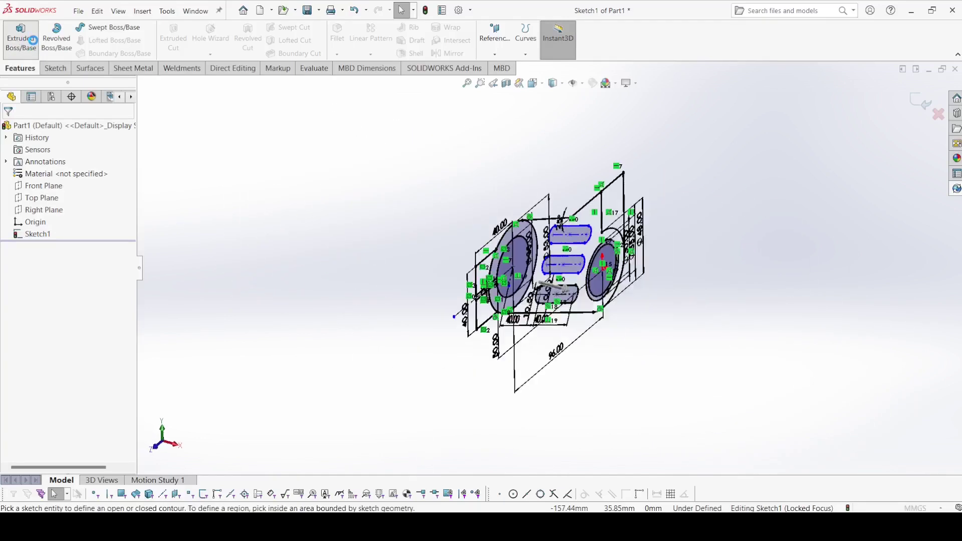
{"action": "scroll", "coordinate": [518, 280], "scroll_direction": "down", "scroll_amount": 5}
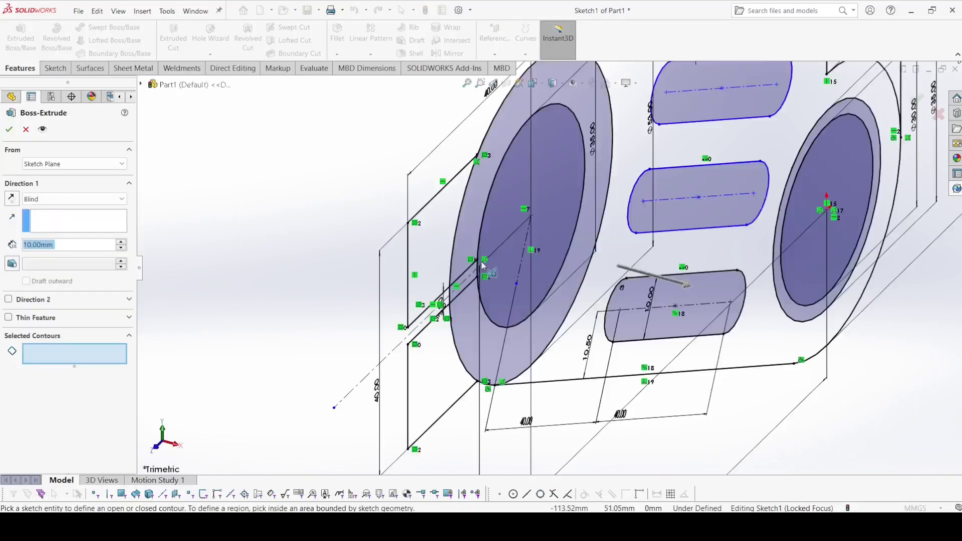
{"action": "left_click", "coordinate": [437, 239]}
{"action": "left_click", "coordinate": [435, 378]}
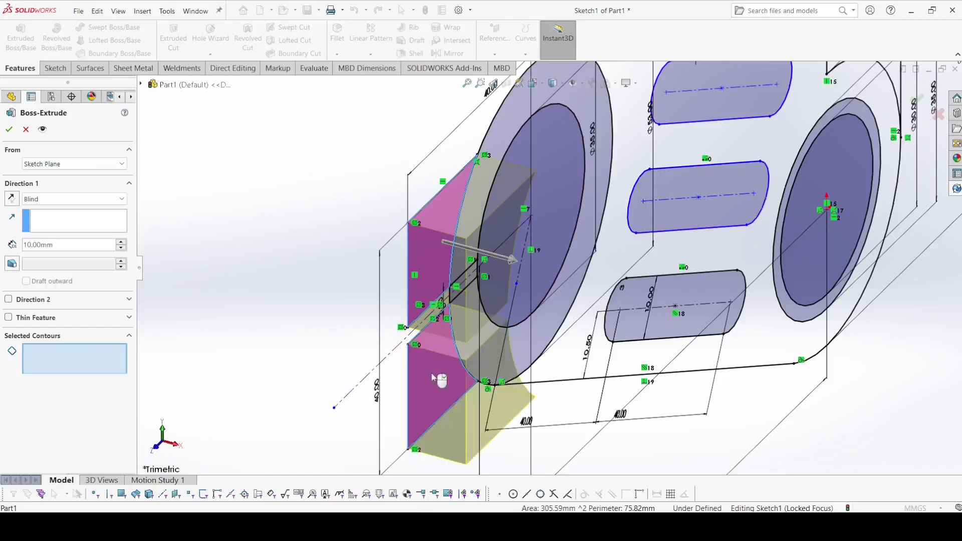
{"action": "left_click", "coordinate": [527, 351]}
{"action": "middle_click_drag", "start_coordinate": [528, 350], "coordinate": [426, 310]}
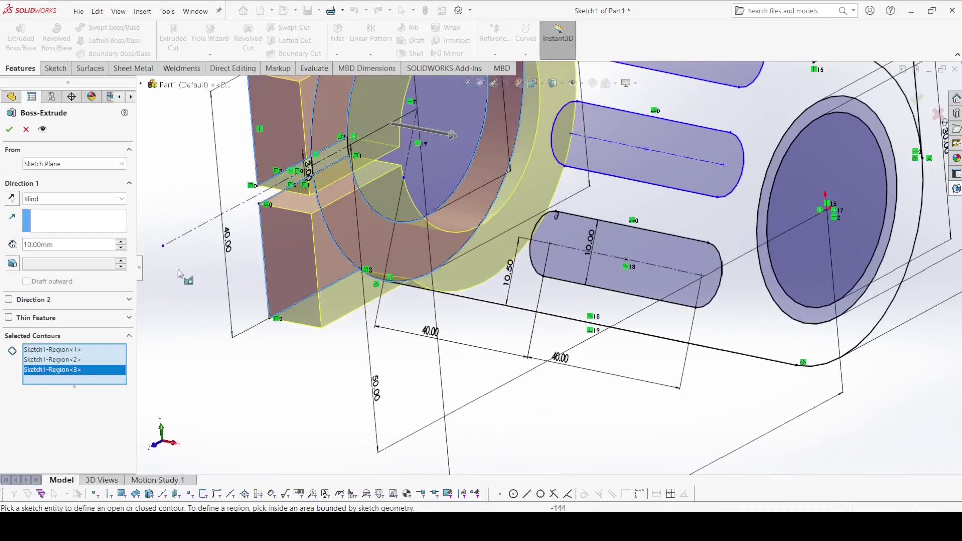
{"action": "type", "text": "40"}
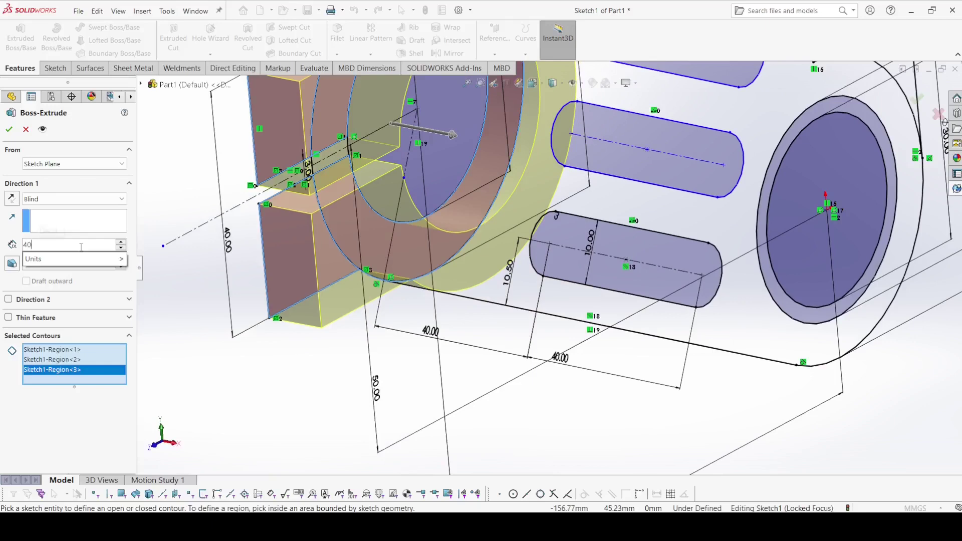
{"action": "key", "text": "Return"}
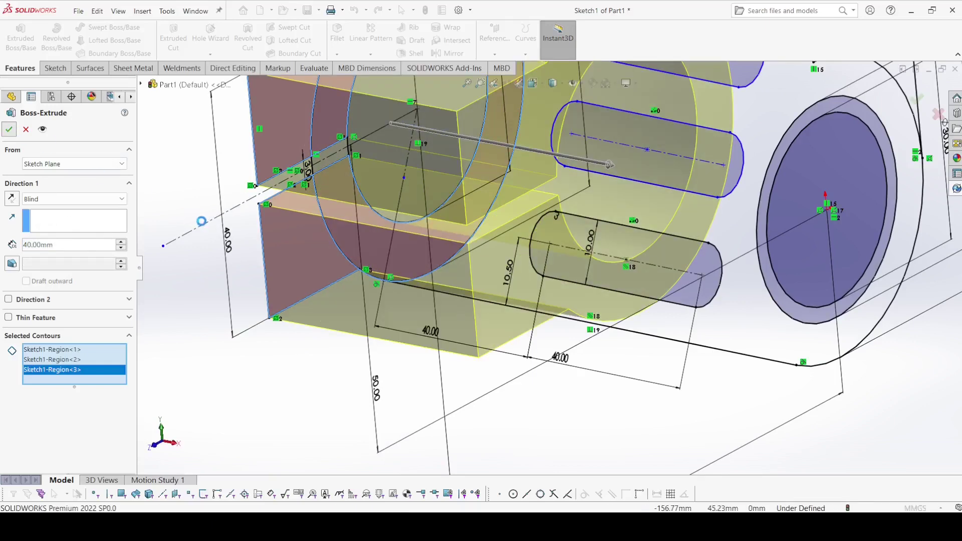
{"action": "key", "text": "Return"}
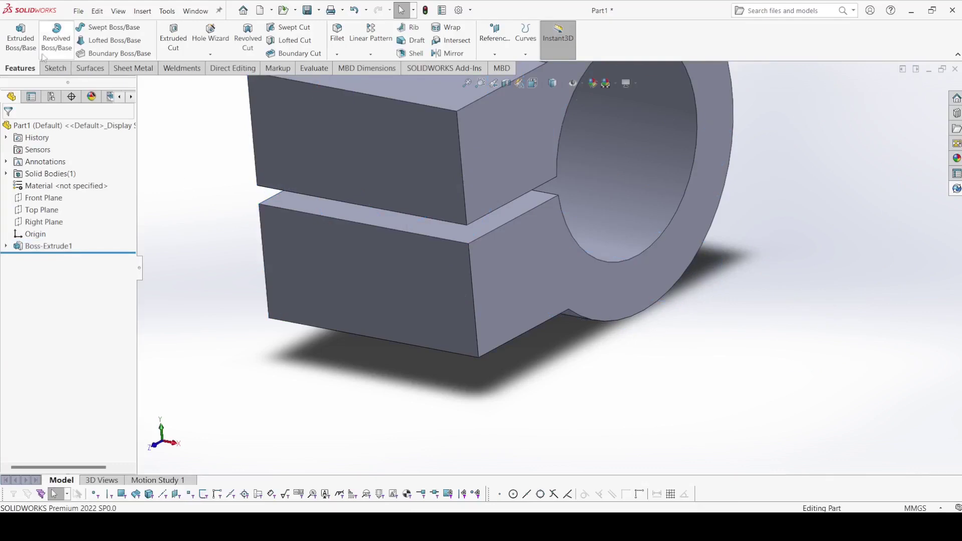
- Extrude the slotted arm region of Sketch1 to a 25 mm depth
{"action": "left_click", "coordinate": [21, 36]}
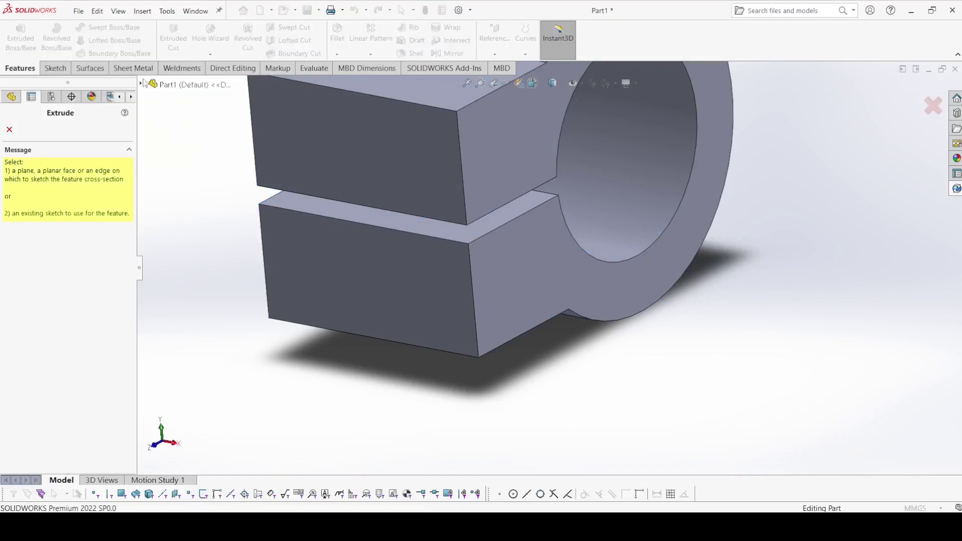
{"action": "left_click", "coordinate": [141, 85]}
{"action": "left_click", "coordinate": [152, 205]}
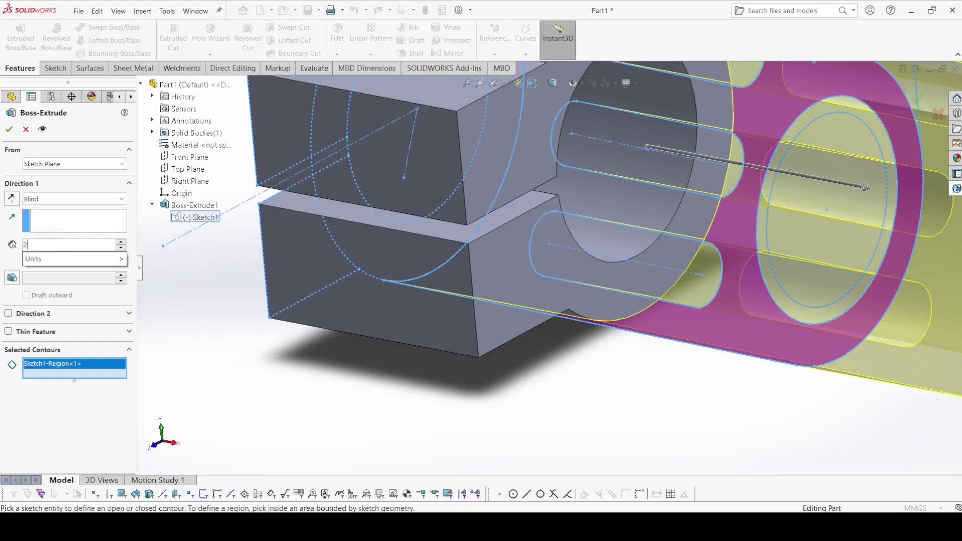
{"action": "type", "text": "25"}
{"action": "key", "text": "Return"}
{"action": "left_click", "coordinate": [11, 129]}
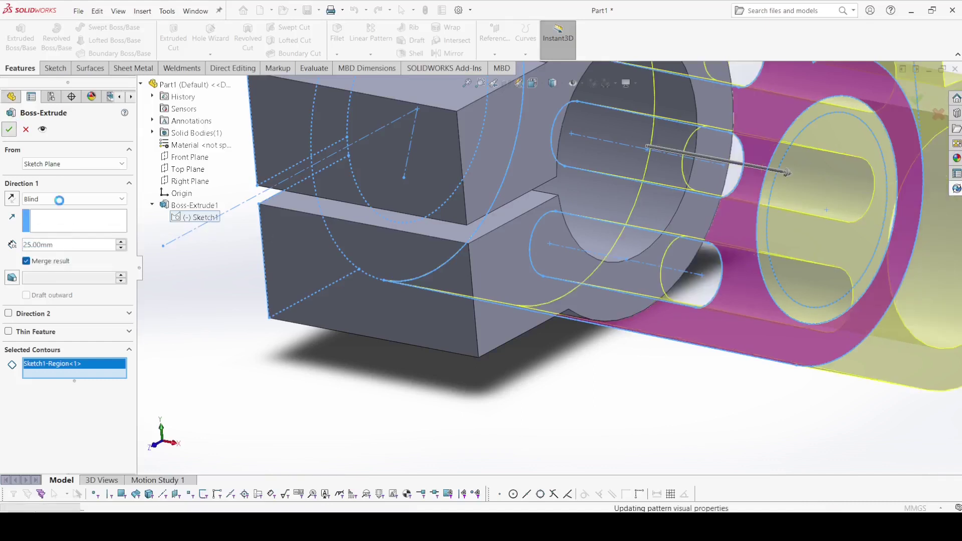
{"action": "scroll", "coordinate": [214, 325], "scroll_direction": "up", "scroll_amount": 3}
{"action": "middle_click_drag", "start_coordinate": [243, 328], "coordinate": [221, 315]}
- Extrude the triangular tab region to 15 mm
{"action": "left_click", "coordinate": [14, 50]}
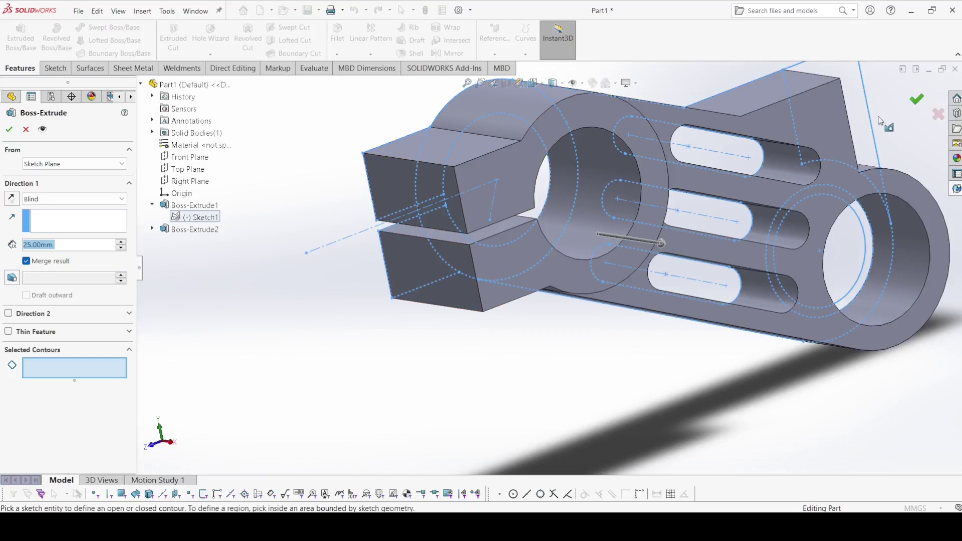
{"action": "left_click", "coordinate": [866, 129]}
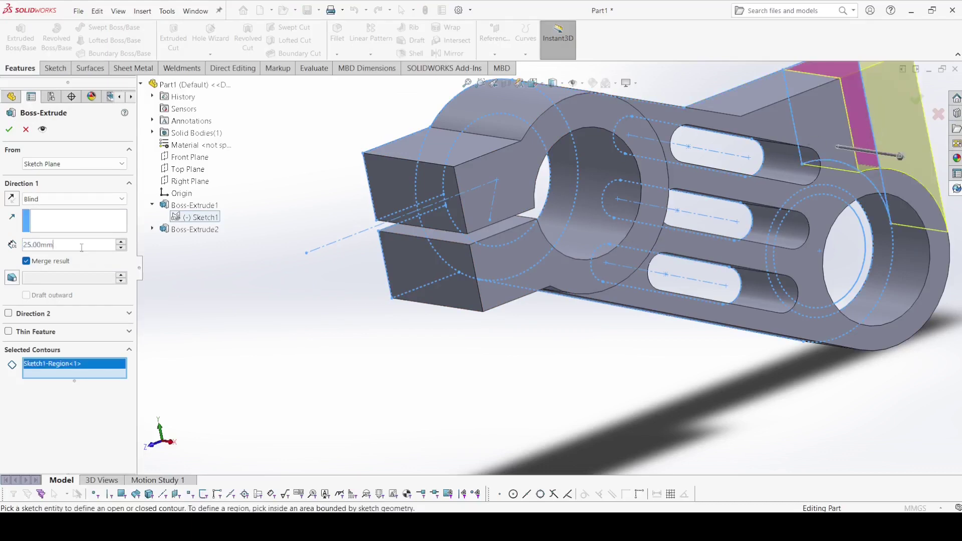
{"action": "type", "text": "15"}
{"action": "key", "text": "Return"}
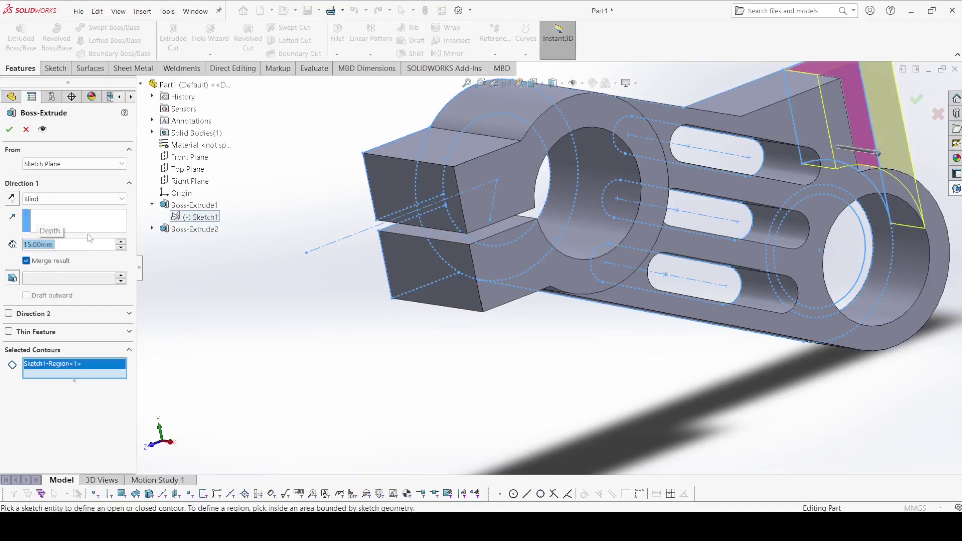
{"action": "left_click", "coordinate": [10, 132]}
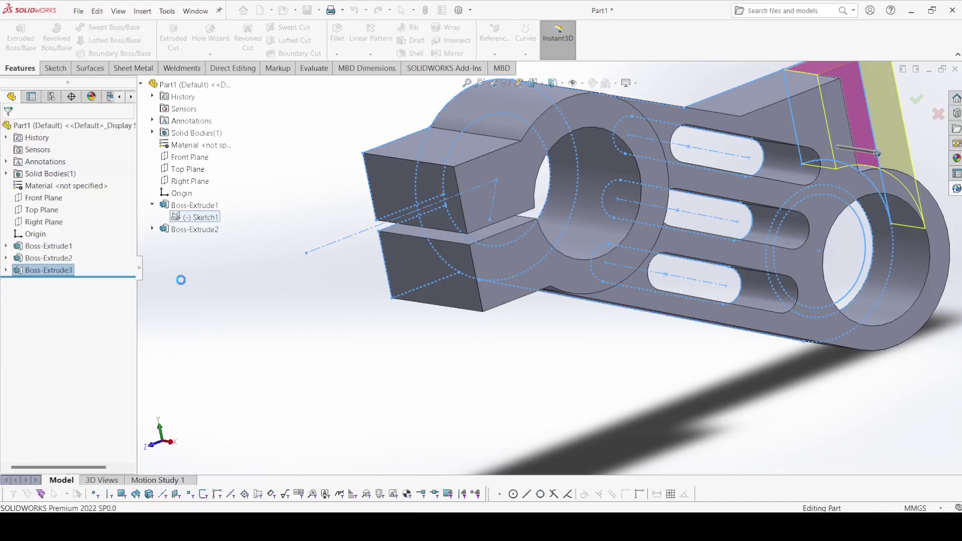
- Extrude the ring around the right bore from Sketch1 to 17 mm
{"action": "left_click", "coordinate": [20, 35]}
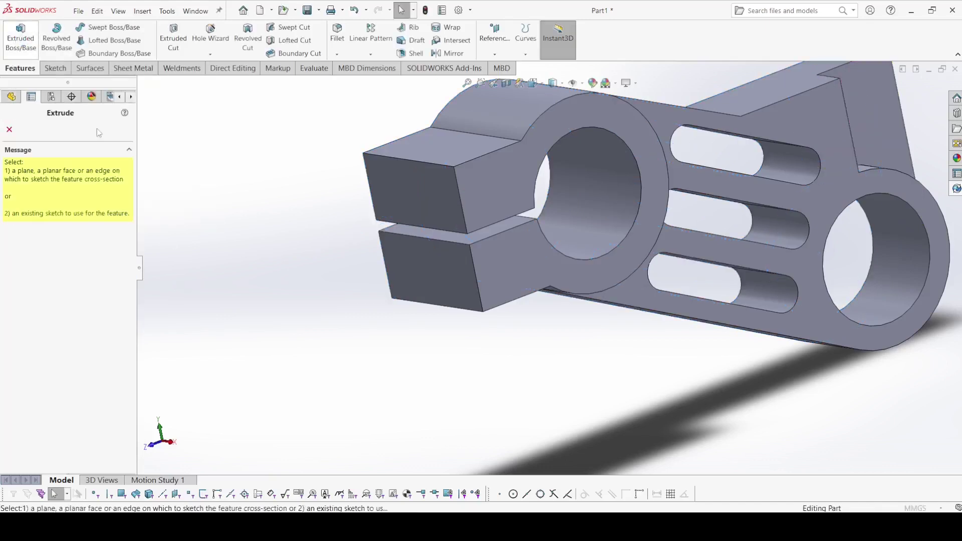
{"action": "left_click", "coordinate": [153, 205]}
{"action": "left_click", "coordinate": [176, 218]}
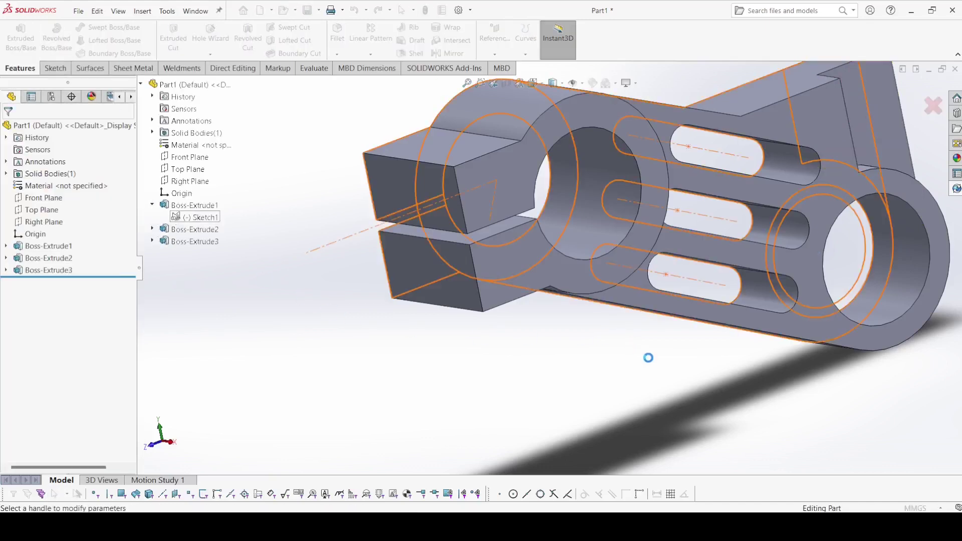
{"action": "left_click", "coordinate": [905, 232]}
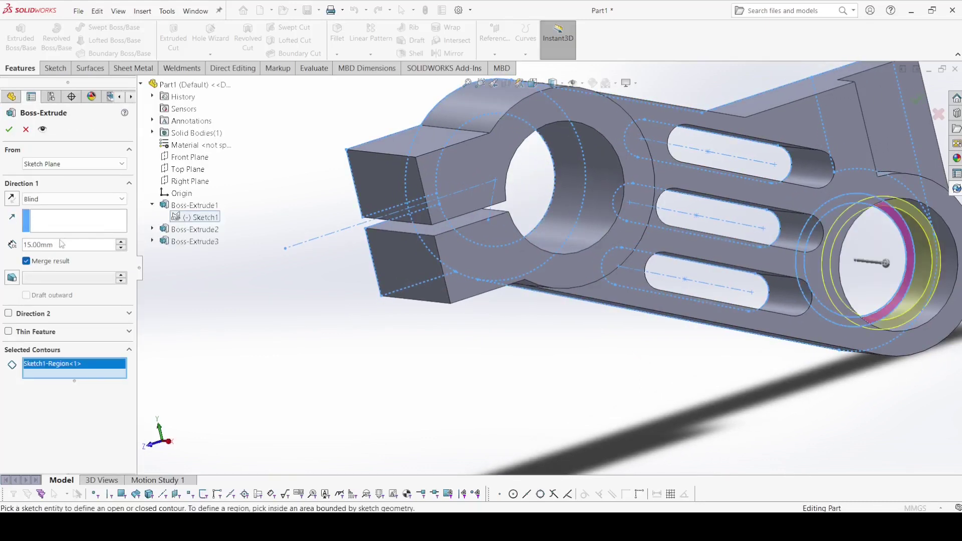
{"action": "type", "text": "17"}
{"action": "key", "text": "Return"}
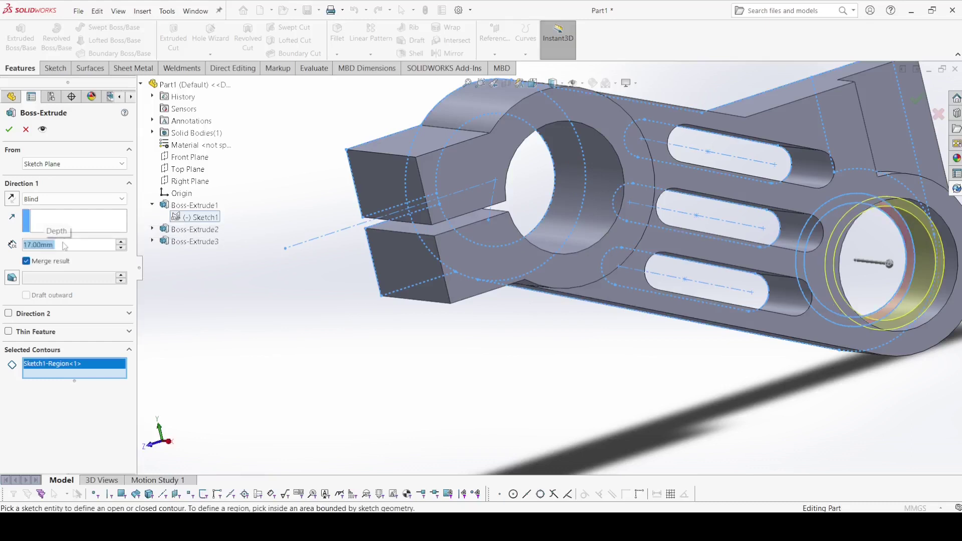
{"action": "left_click", "coordinate": [9, 130]}
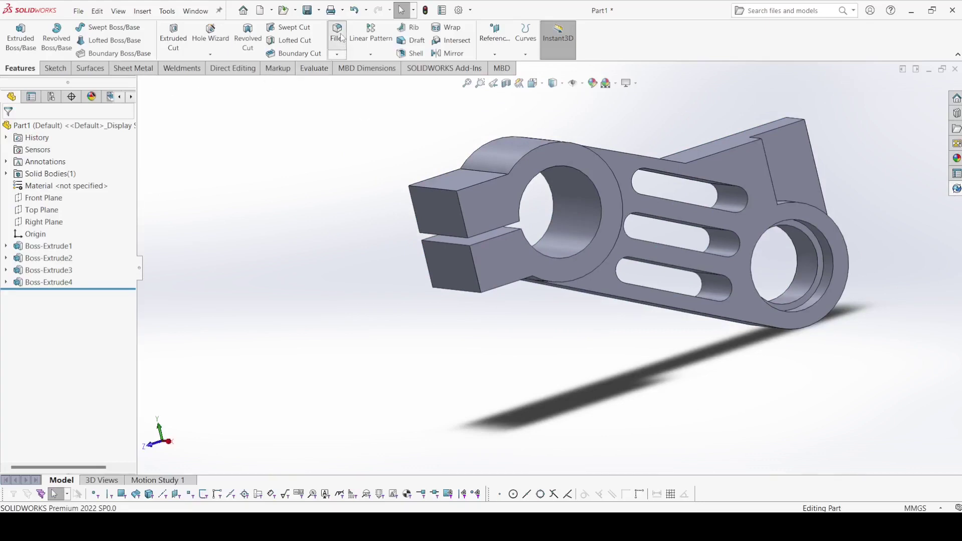
- Fillet three edges around the clevis tab with a 10 mm radius
{"action": "middle_click_drag", "start_coordinate": [532, 326], "coordinate": [780, 284]}
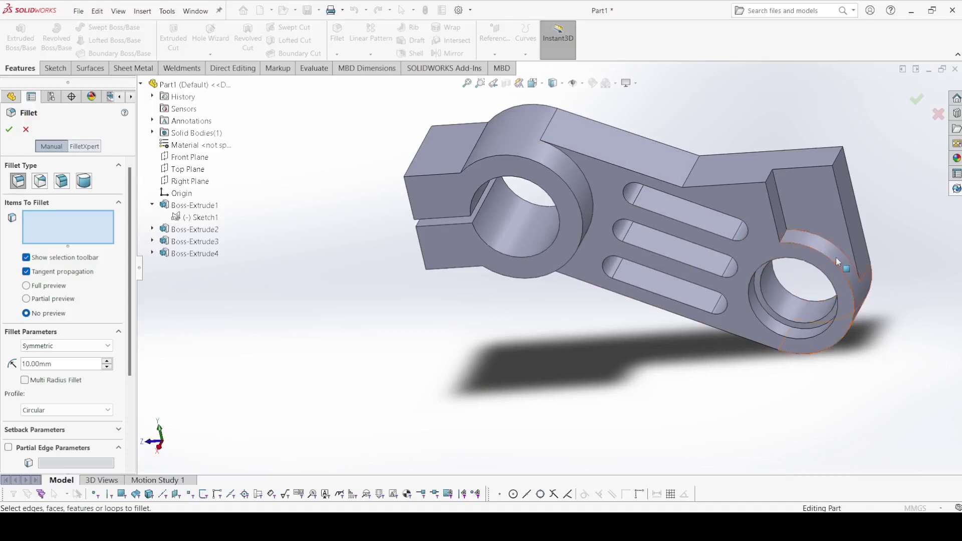
{"action": "left_click", "coordinate": [783, 236]}
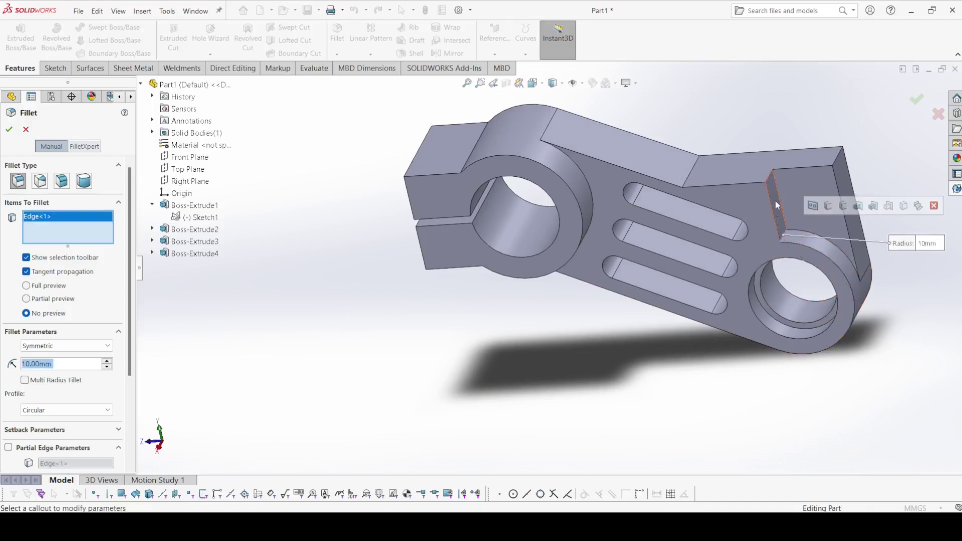
{"action": "left_click", "coordinate": [768, 180]}
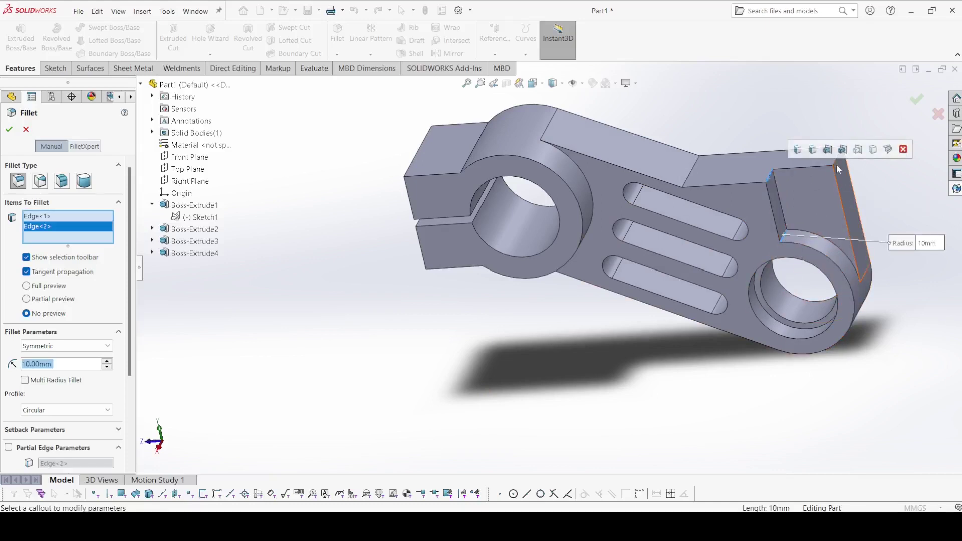
{"action": "left_click", "coordinate": [434, 285]}
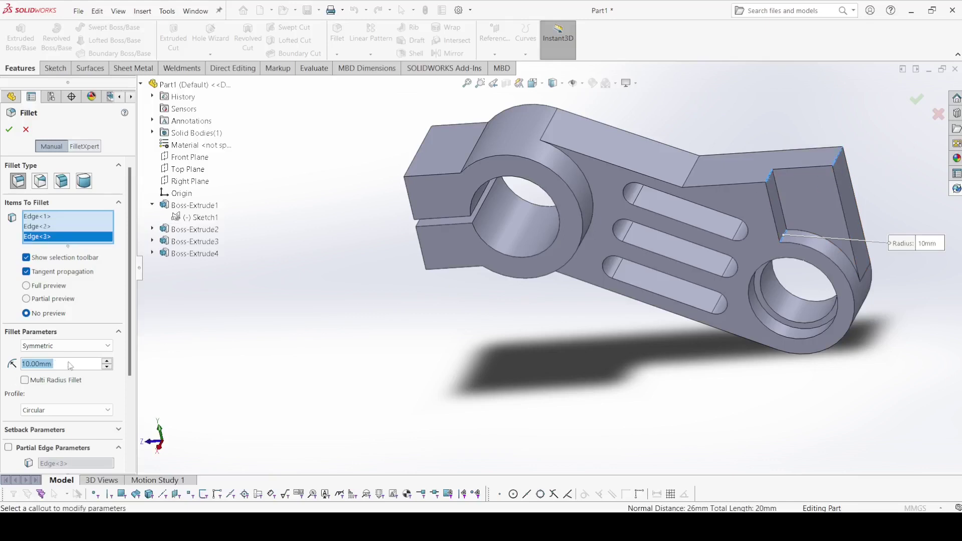
{"action": "left_click", "coordinate": [27, 286]}
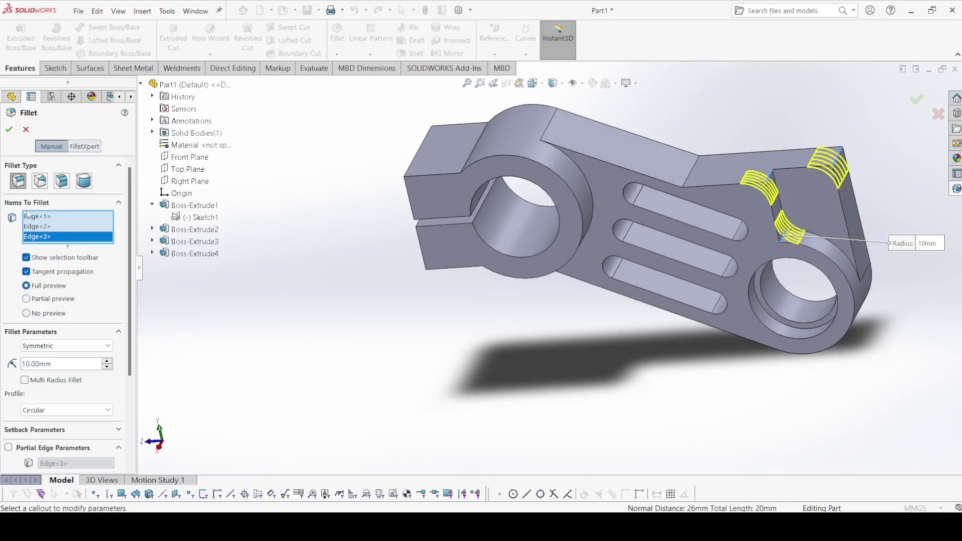
{"action": "left_click", "coordinate": [9, 132]}
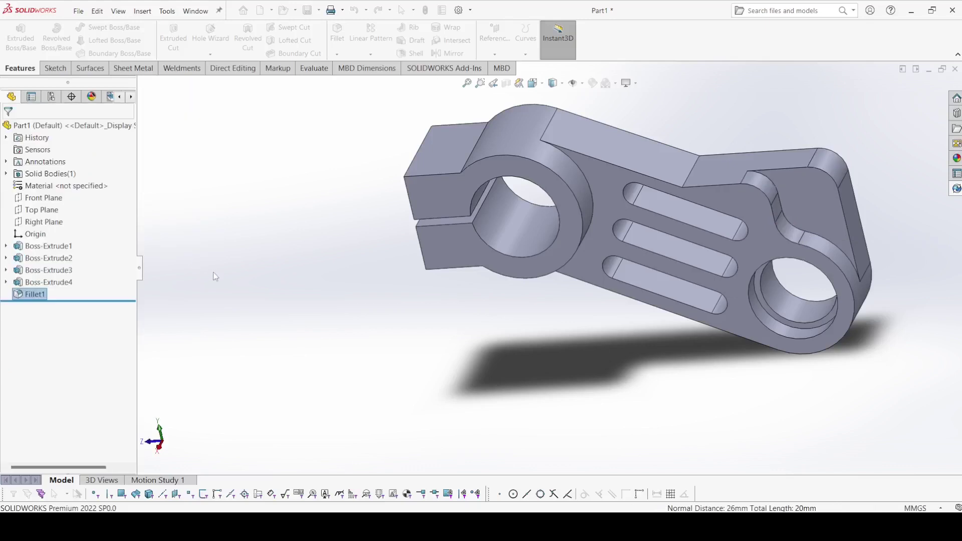
- Fillet two vertical inner corner edges with a 50 mm radius
{"action": "left_click", "coordinate": [691, 172]}
{"action": "middle_click_drag", "start_coordinate": [691, 172], "coordinate": [647, 162]}
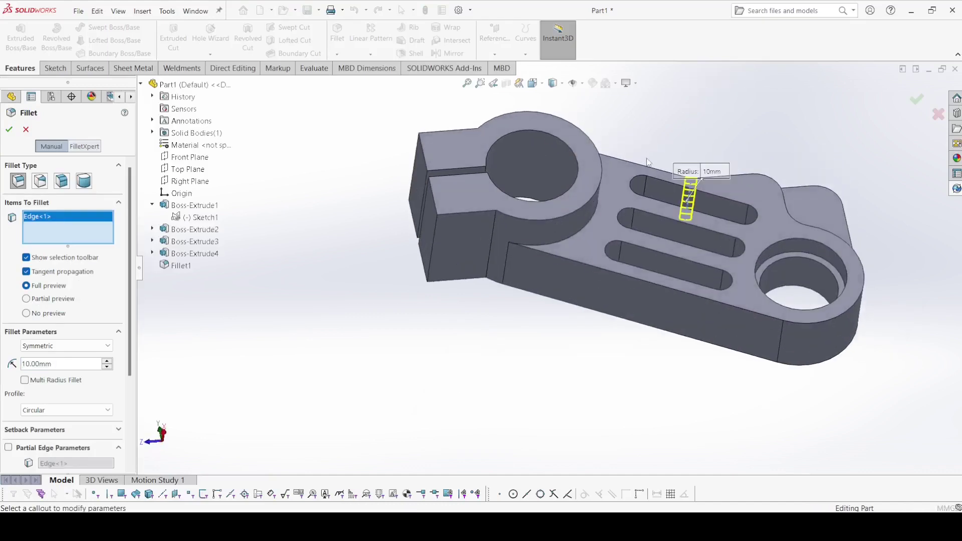
{"action": "left_click", "coordinate": [493, 225]}
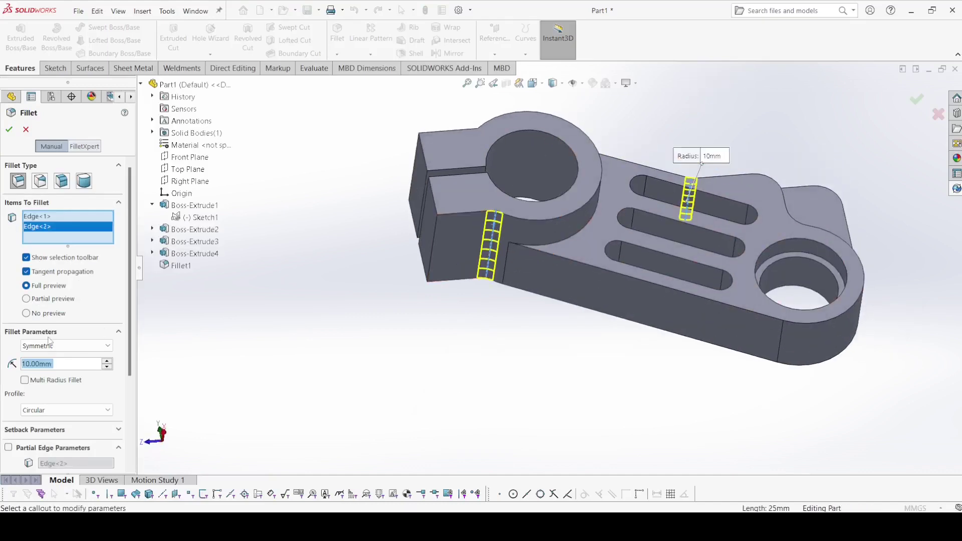
{"action": "type", "text": "50"}
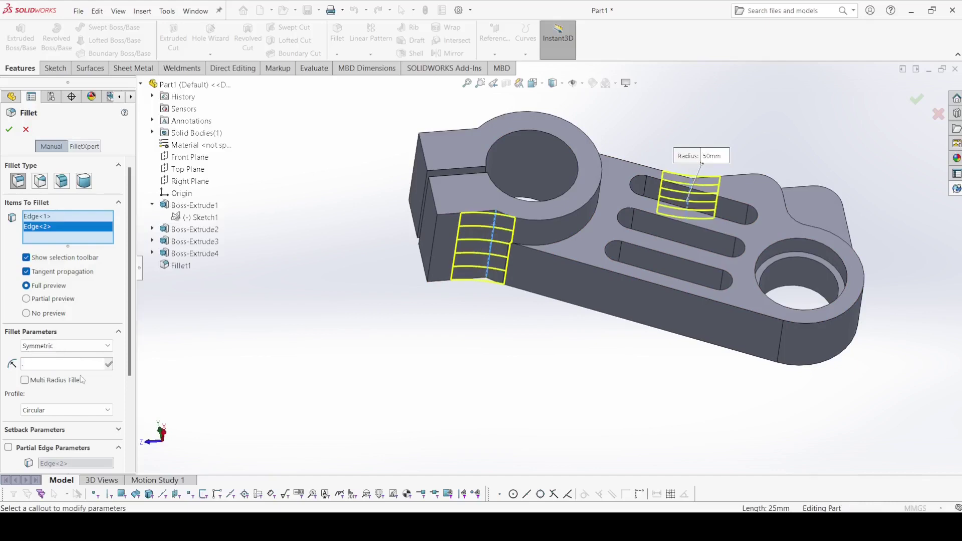
{"action": "key", "text": "Return"}
{"action": "type", "text": "="}
{"action": "key", "text": "Escape"}
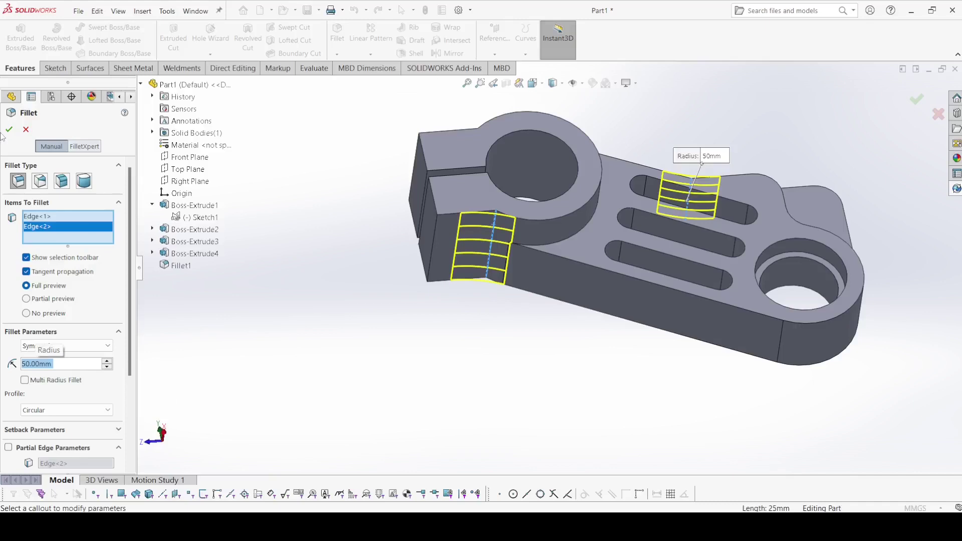
{"action": "left_click", "coordinate": [9, 131]}
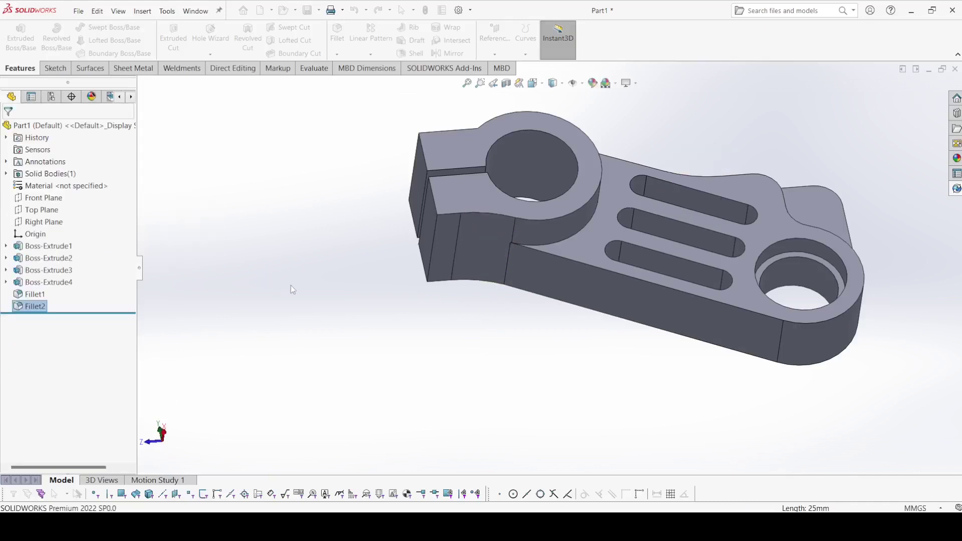
- Chamfer the four end edges of the clevis tab at 2 mm × 45°
{"action": "middle_click_drag", "start_coordinate": [283, 252], "coordinate": [396, 320]}
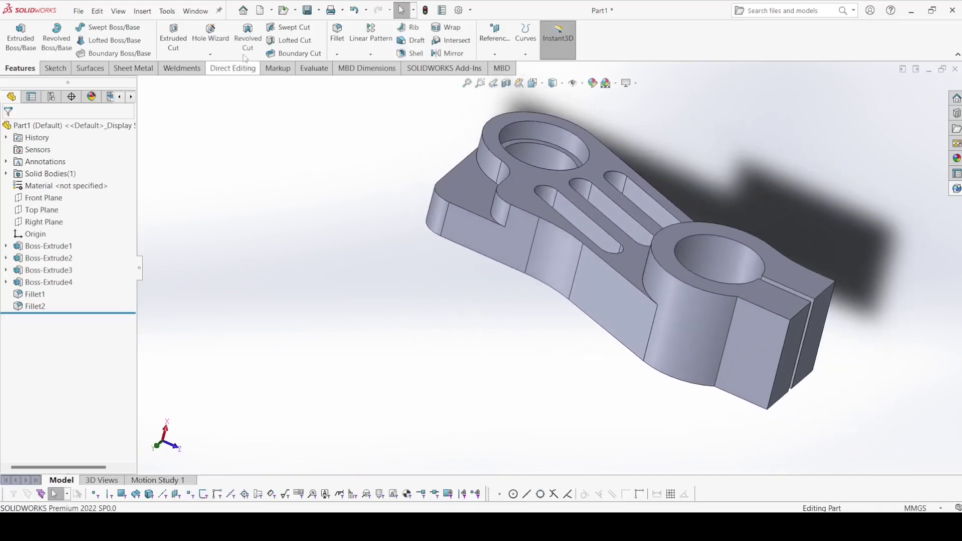
{"action": "left_click", "coordinate": [338, 54]}
{"action": "left_click", "coordinate": [356, 79]}
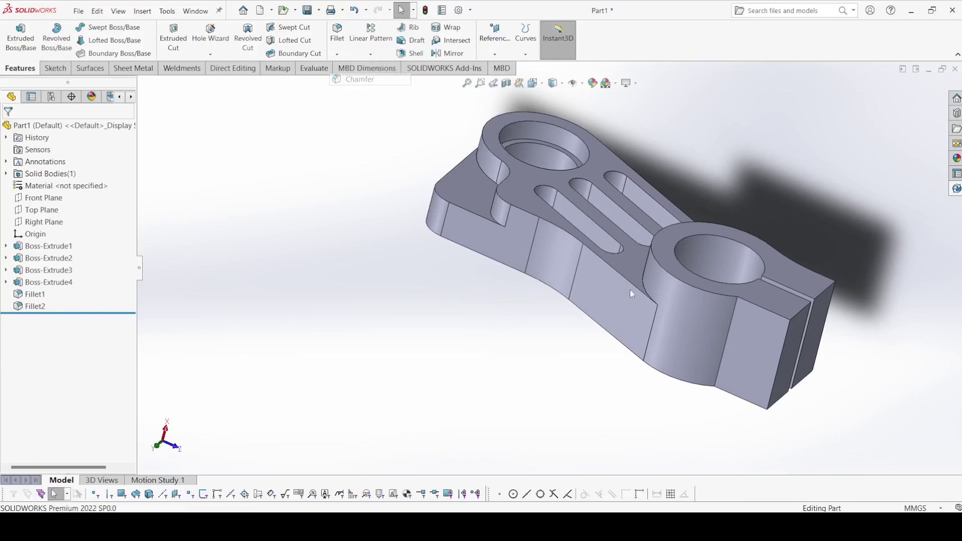
{"action": "left_click", "coordinate": [801, 312]}
{"action": "left_click", "coordinate": [827, 291]}
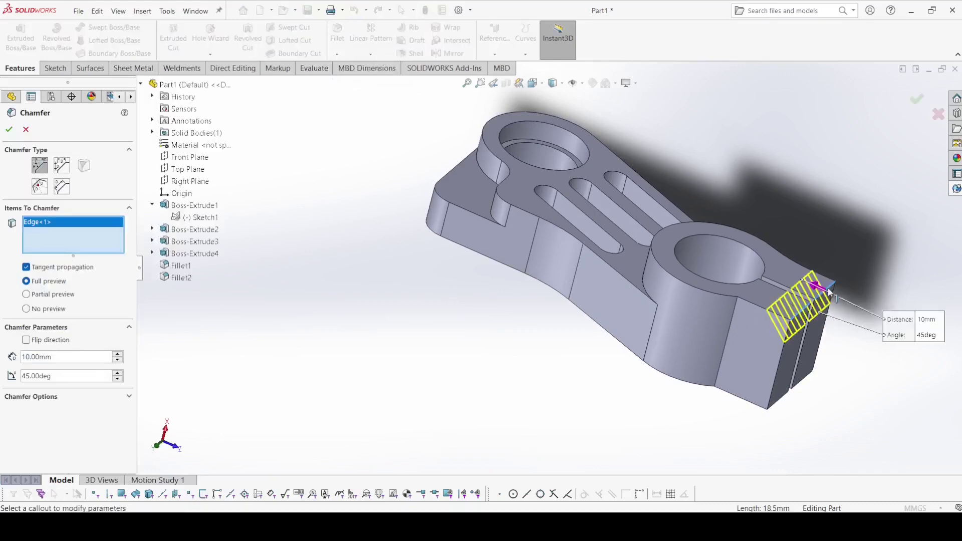
{"action": "left_click", "coordinate": [778, 406]}
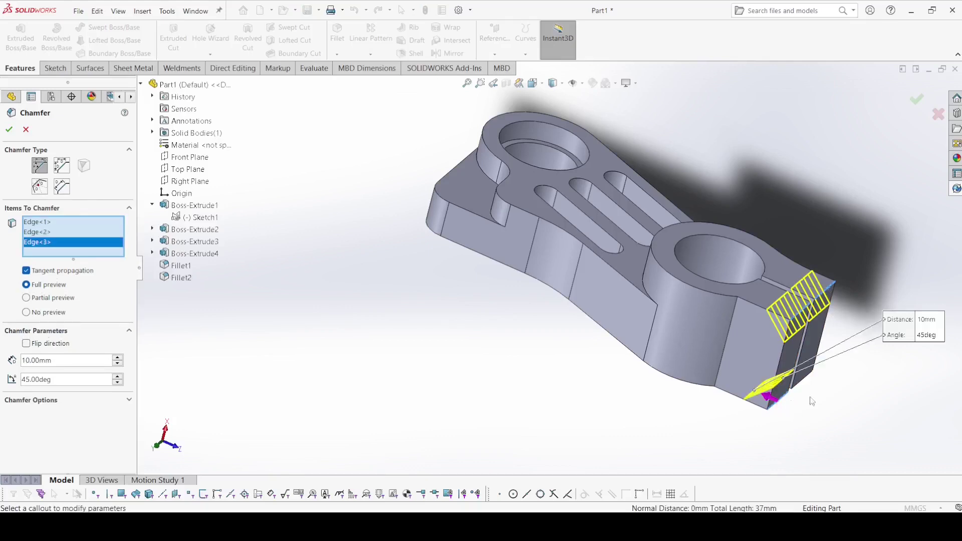
{"action": "left_click", "coordinate": [805, 383]}
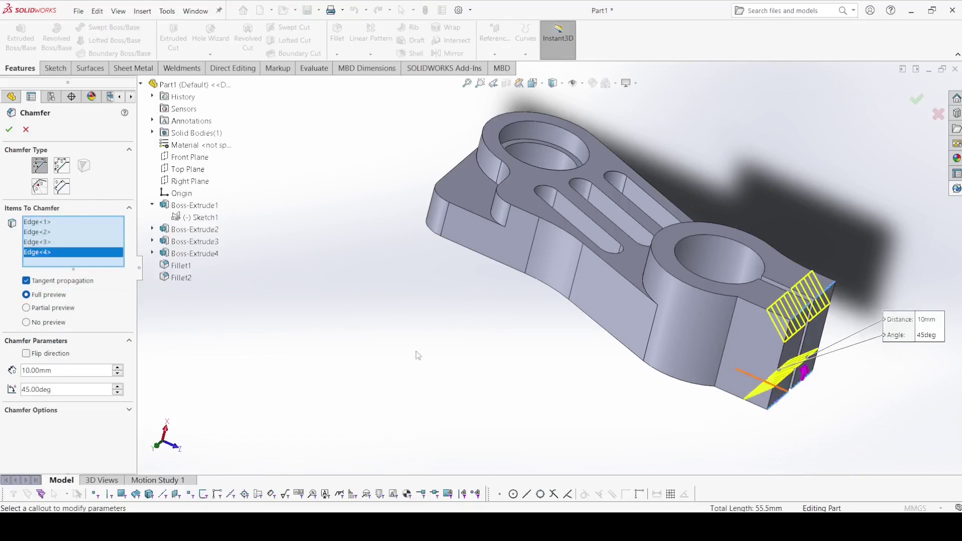
{"action": "type", "text": "2"}
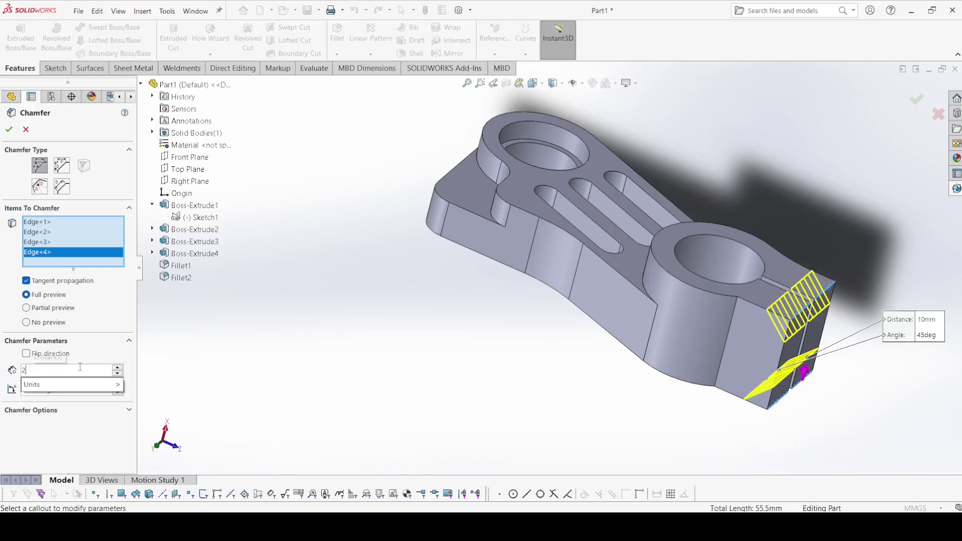
{"action": "key", "text": "Return"}
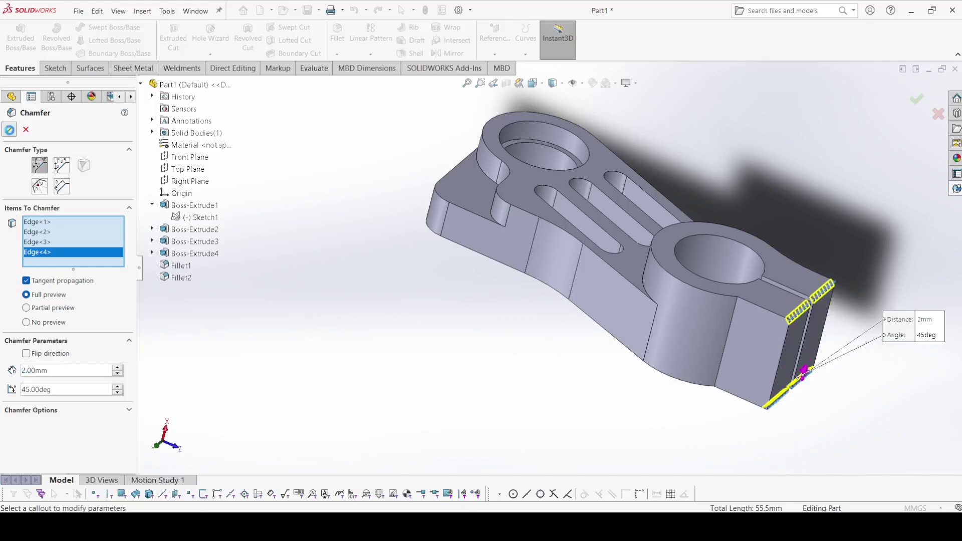
{"action": "key", "text": "Return"}
{"action": "middle_click_drag", "start_coordinate": [439, 395], "coordinate": [446, 350]}
- Start a sketch on the tab's end face and draw two circles side by side
{"action": "left_click", "coordinate": [773, 326]}
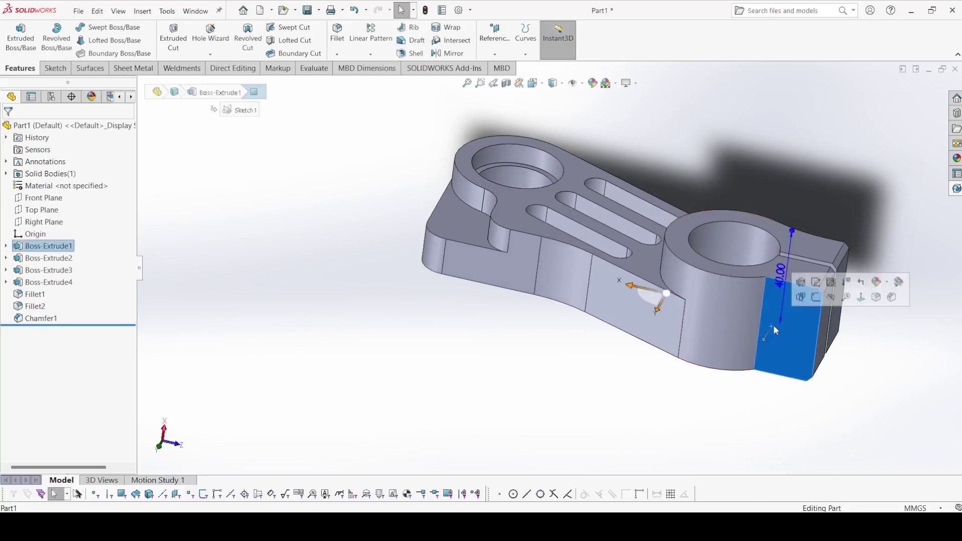
{"action": "left_click", "coordinate": [62, 67]}
{"action": "left_click", "coordinate": [12, 35]}
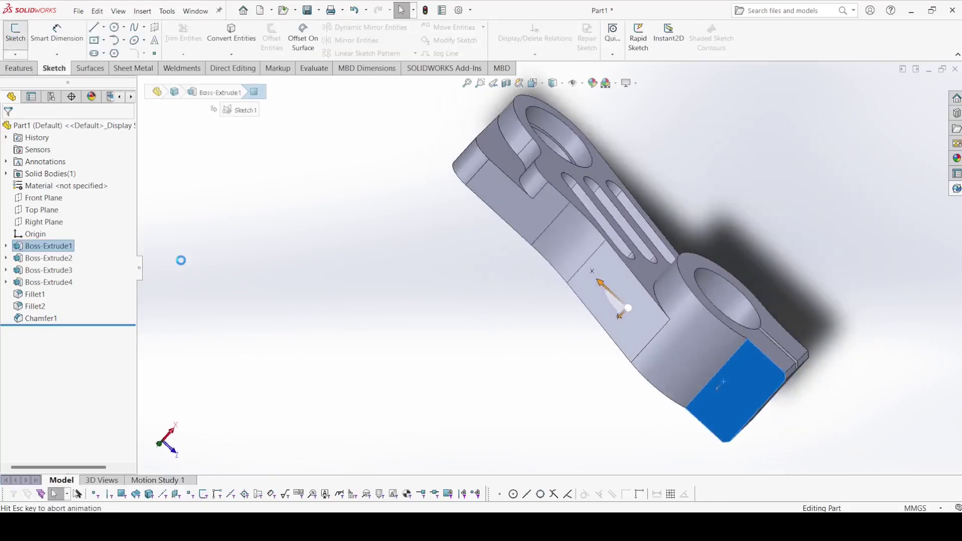
{"action": "left_click", "coordinate": [115, 27]}
{"action": "scroll", "coordinate": [516, 376], "scroll_direction": "up", "scroll_amount": 1}
{"action": "scroll", "coordinate": [541, 378], "scroll_direction": "down", "scroll_amount": 4}
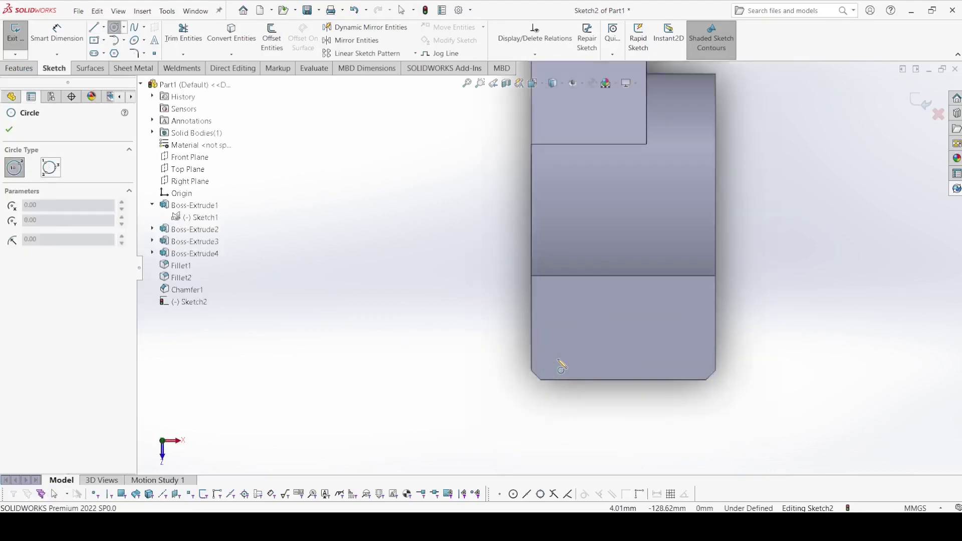
{"action": "left_click", "coordinate": [572, 321]}
{"action": "left_click", "coordinate": [598, 321]}
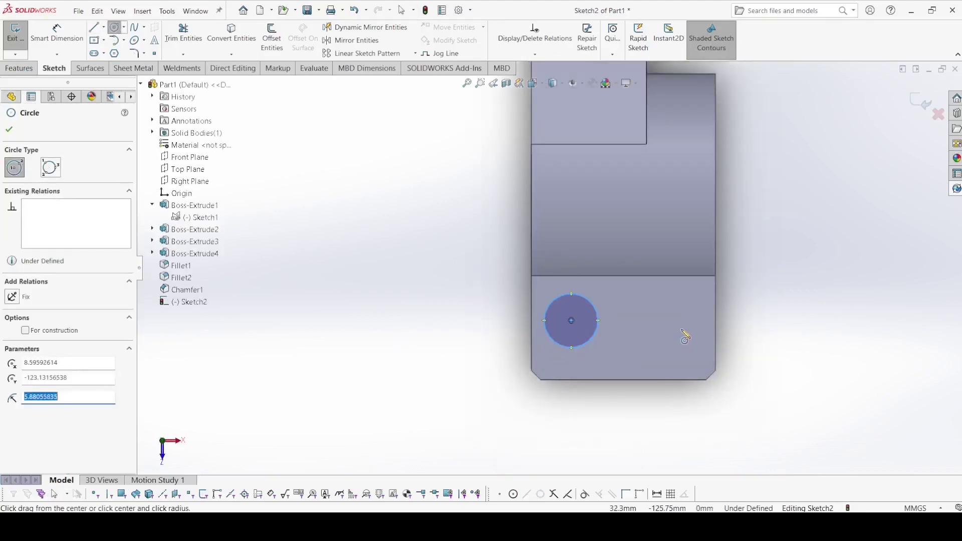
{"action": "left_click", "coordinate": [680, 322]}
{"action": "left_click", "coordinate": [693, 341]}
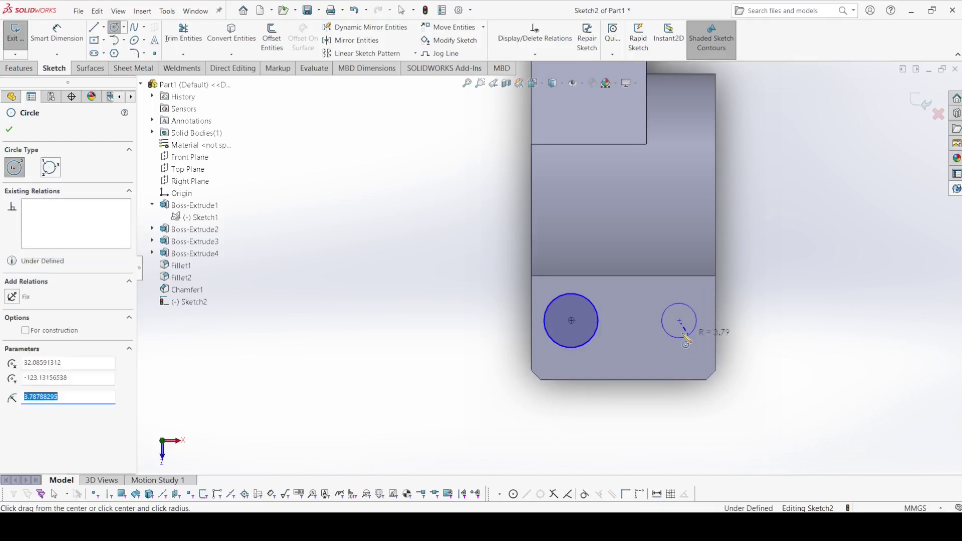
{"action": "key", "text": "Escape"}
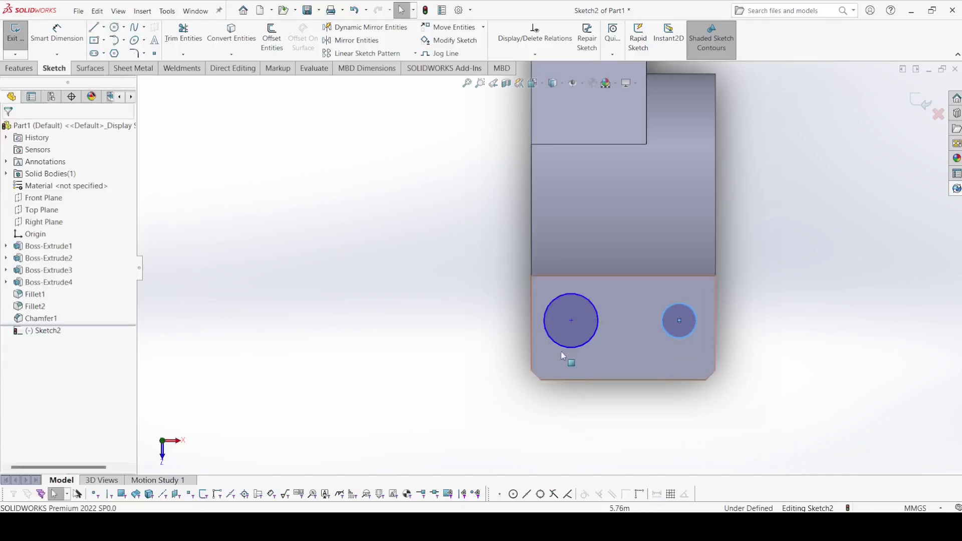
- Make the two circles equal and dimension the hole diameter at 11 mm
{"action": "left_click", "coordinate": [598, 336]}
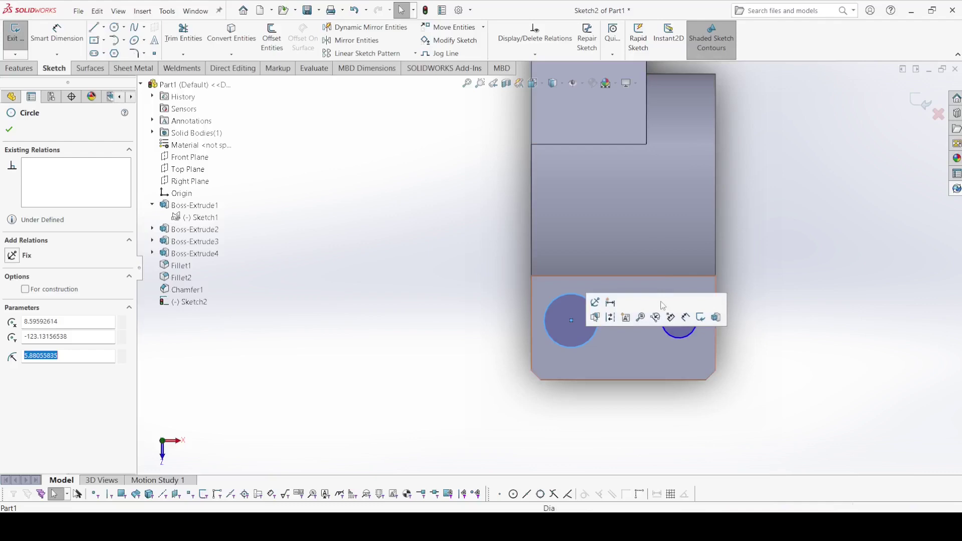
{"action": "left_click", "coordinate": [672, 341], "text": "ctrl"}
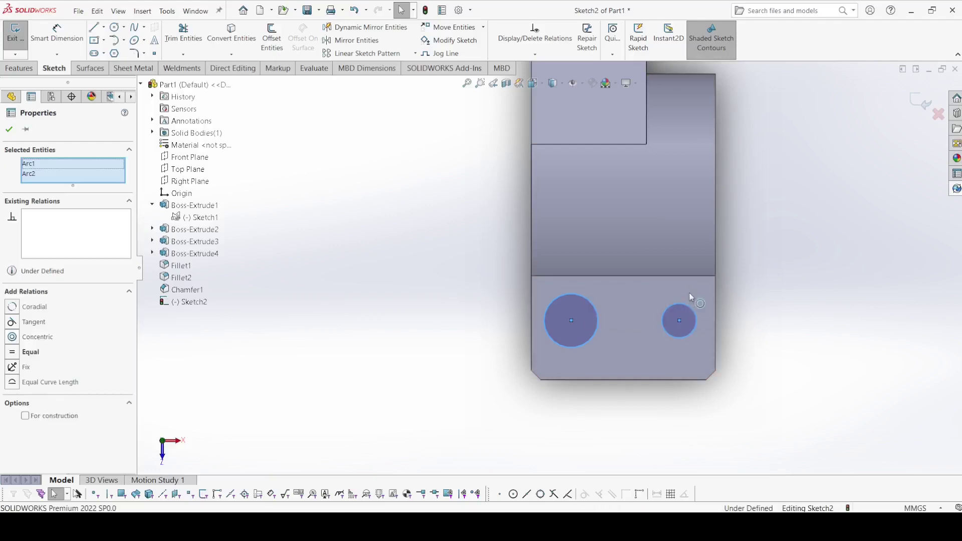
{"action": "left_click", "coordinate": [744, 292]}
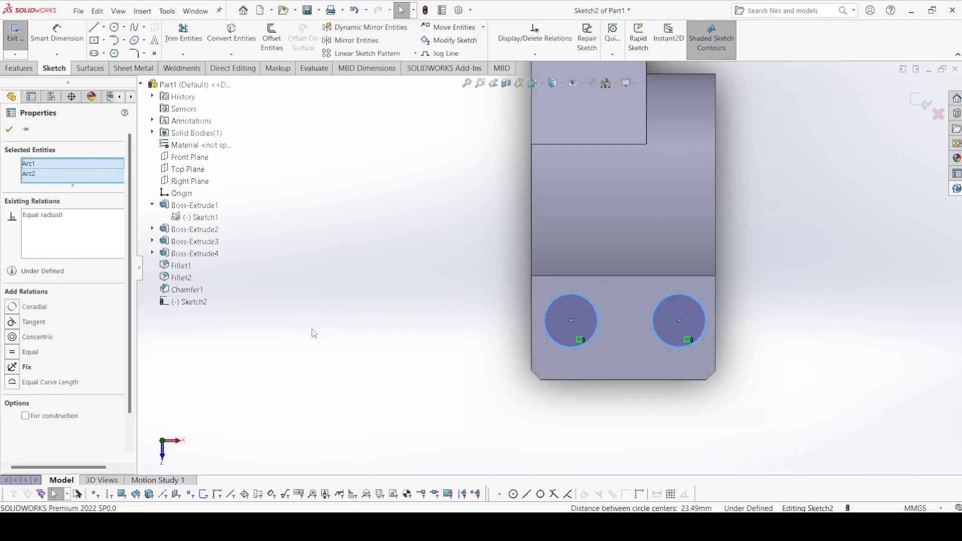
{"action": "left_click", "coordinate": [312, 331]}
{"action": "left_click", "coordinate": [45, 30]}
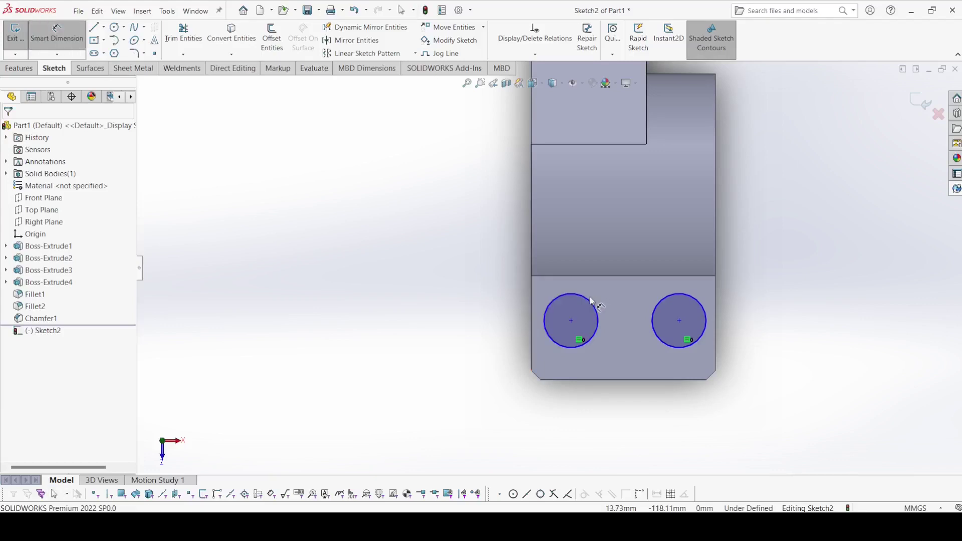
{"action": "left_click", "coordinate": [552, 300]}
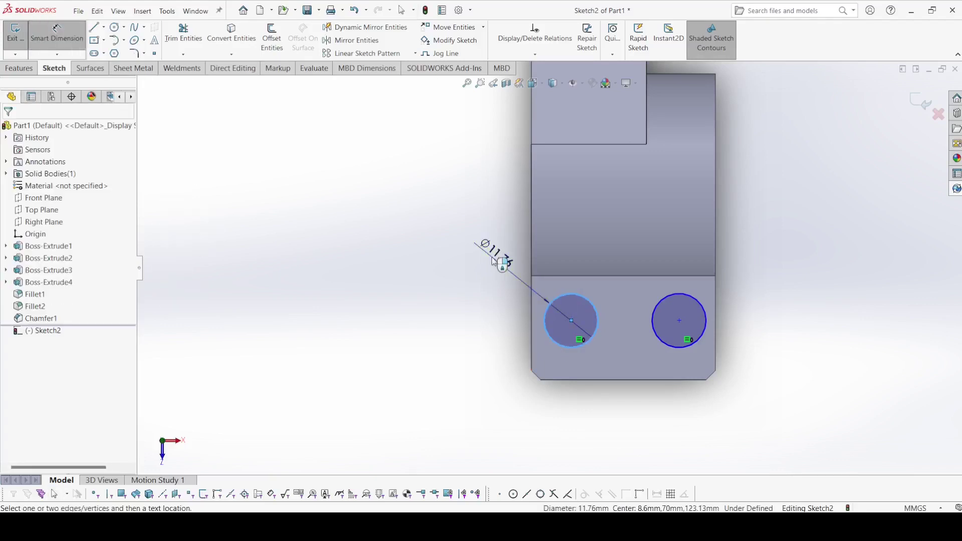
{"action": "left_click", "coordinate": [494, 260]}
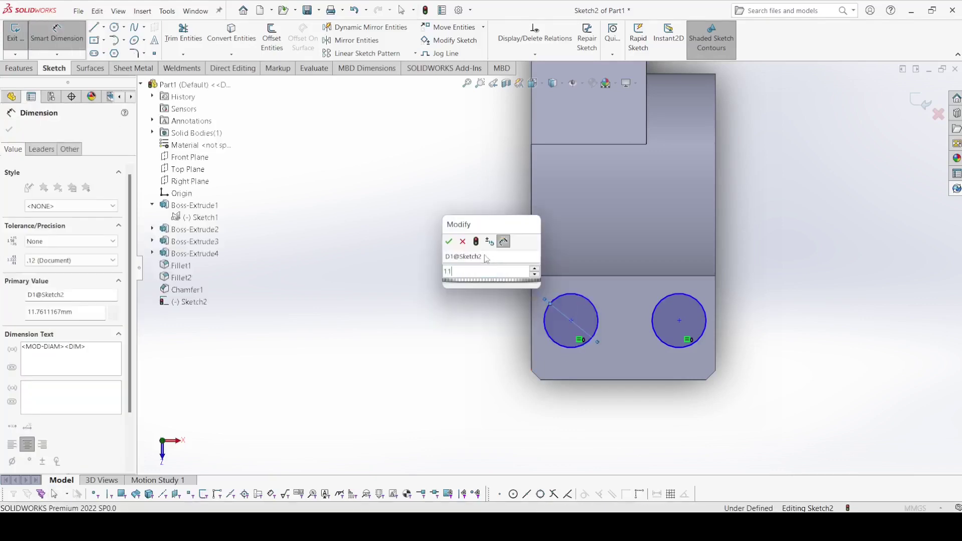
{"action": "type", "text": "11"}
{"action": "key", "text": "Return"}
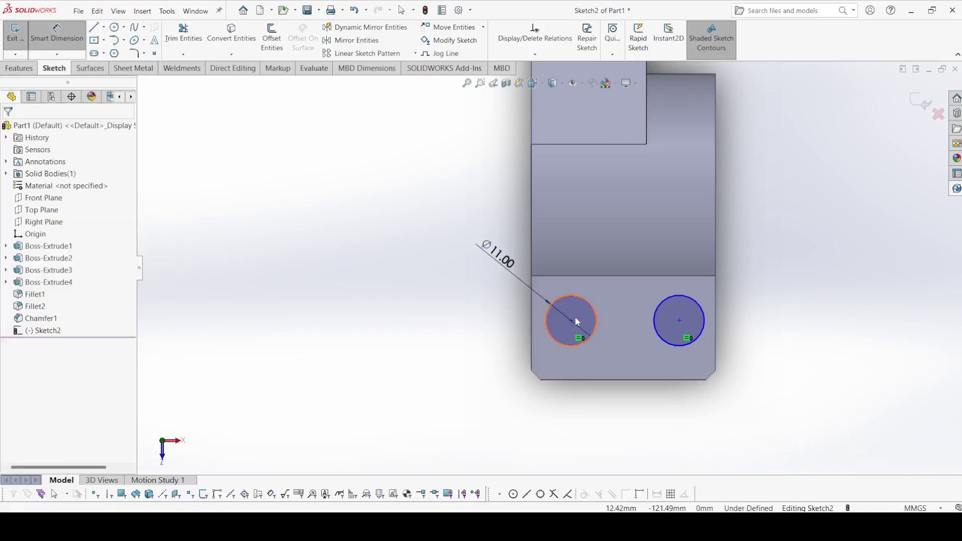
{"action": "key", "text": "Escape"}
- Add a Horizontal relation between the two hole centres
{"action": "left_click", "coordinate": [571, 320]}
{"action": "left_click", "coordinate": [680, 321], "text": "ctrl"}
{"action": "left_click", "coordinate": [711, 290]}
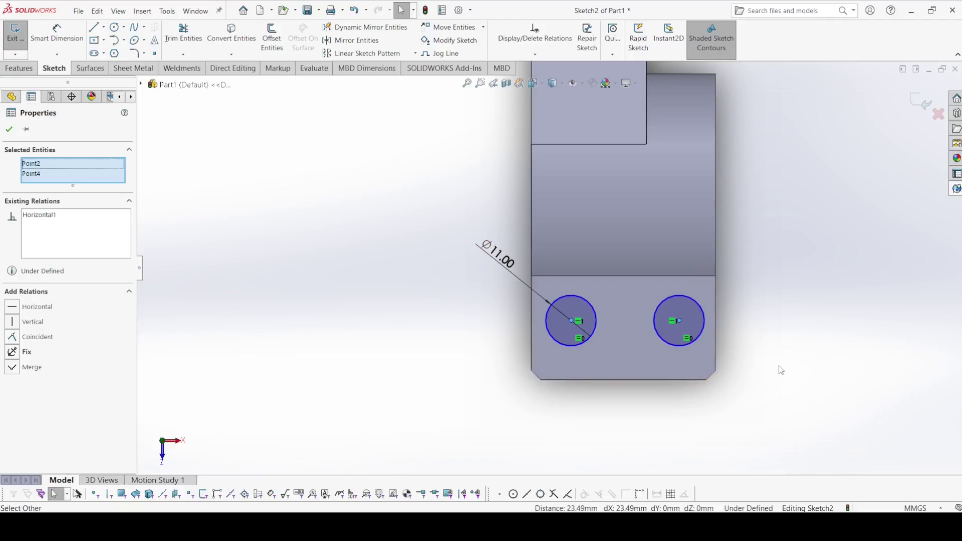
{"action": "left_click", "coordinate": [781, 371]}
- Position the holes 11 mm above the bottom, 10 mm from the side, 20 mm apart
{"action": "key", "text": "d"}
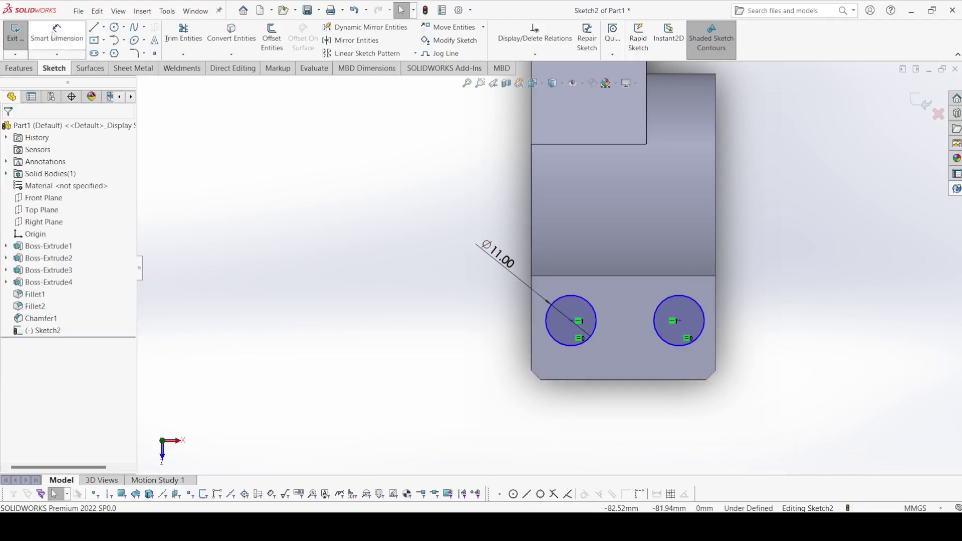
{"action": "left_click", "coordinate": [572, 321]}
{"action": "left_click", "coordinate": [552, 380]}
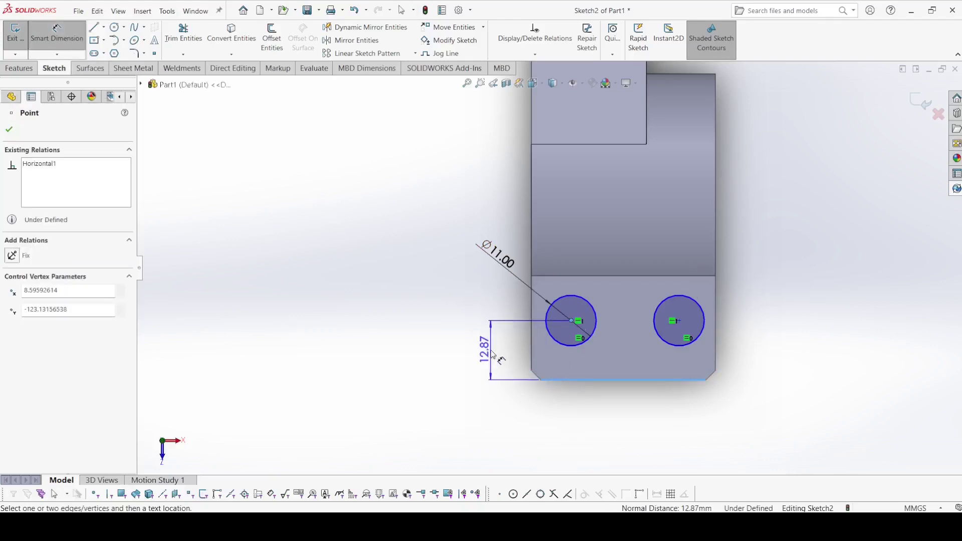
{"action": "left_click", "coordinate": [492, 352]}
{"action": "key", "text": "Return"}
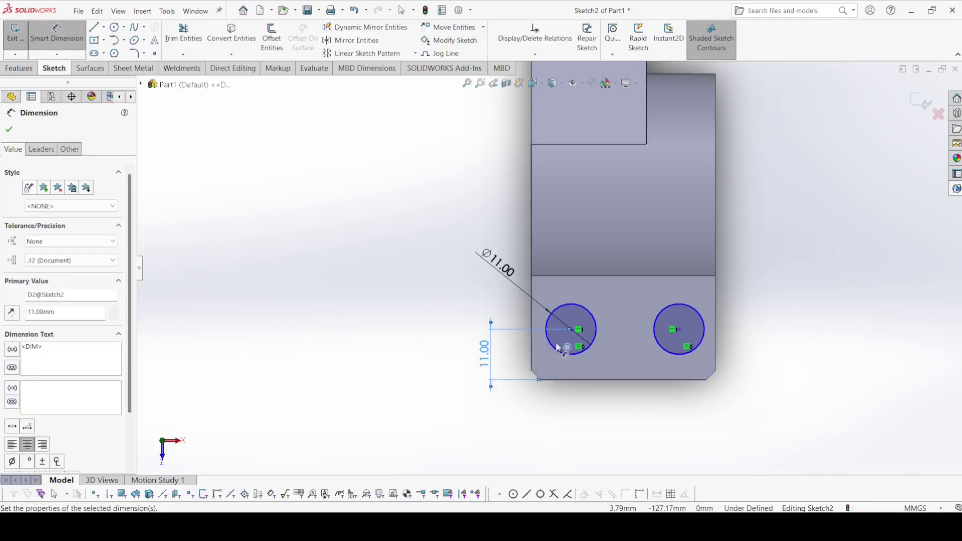
{"action": "left_click", "coordinate": [571, 329]}
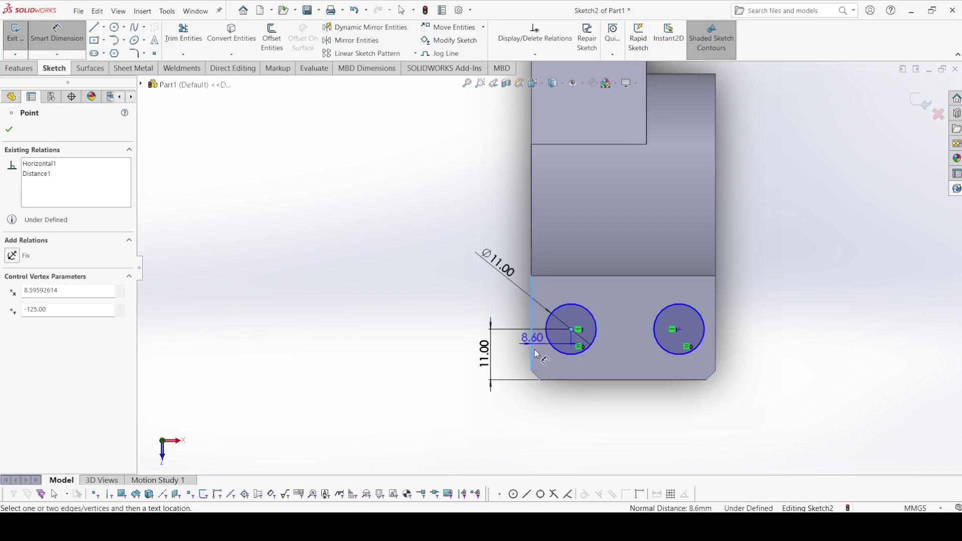
{"action": "left_click", "coordinate": [543, 427]}
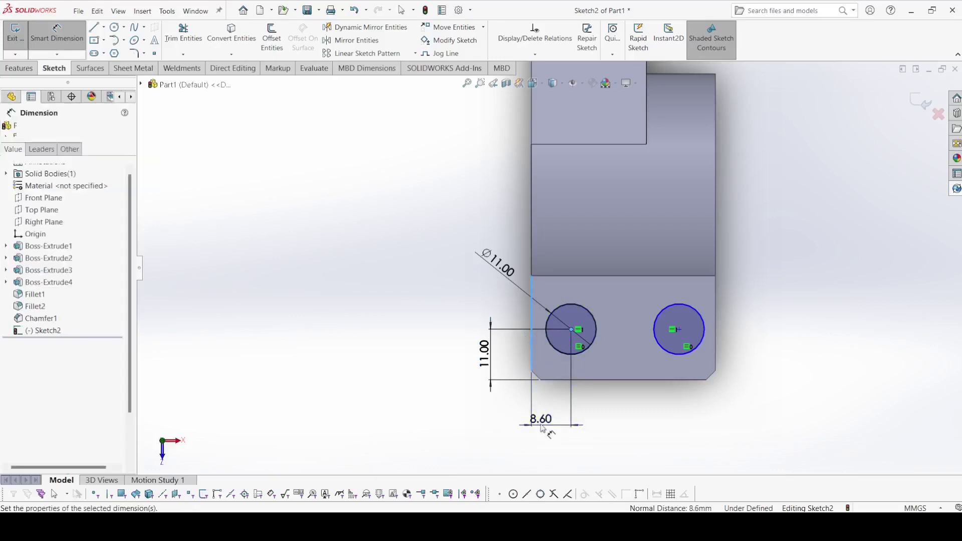
{"action": "key", "text": "Return"}
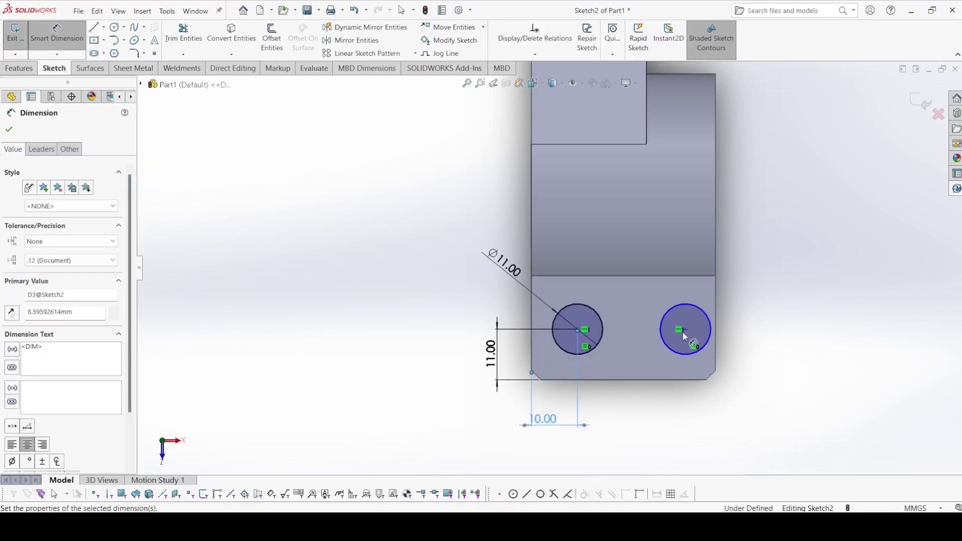
{"action": "left_click", "coordinate": [685, 330]}
{"action": "left_click", "coordinate": [577, 329]}
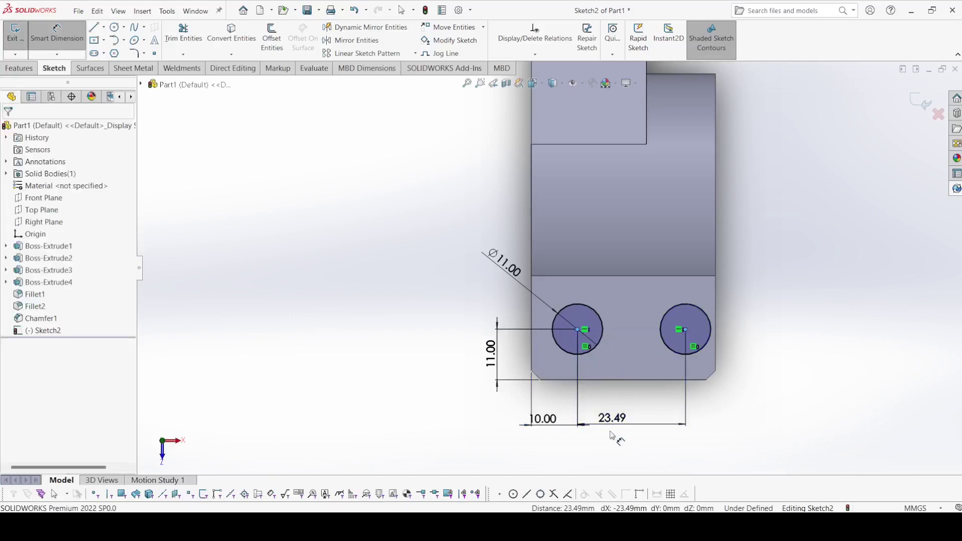
{"action": "left_click", "coordinate": [610, 432]}
{"action": "key", "text": "Return"}
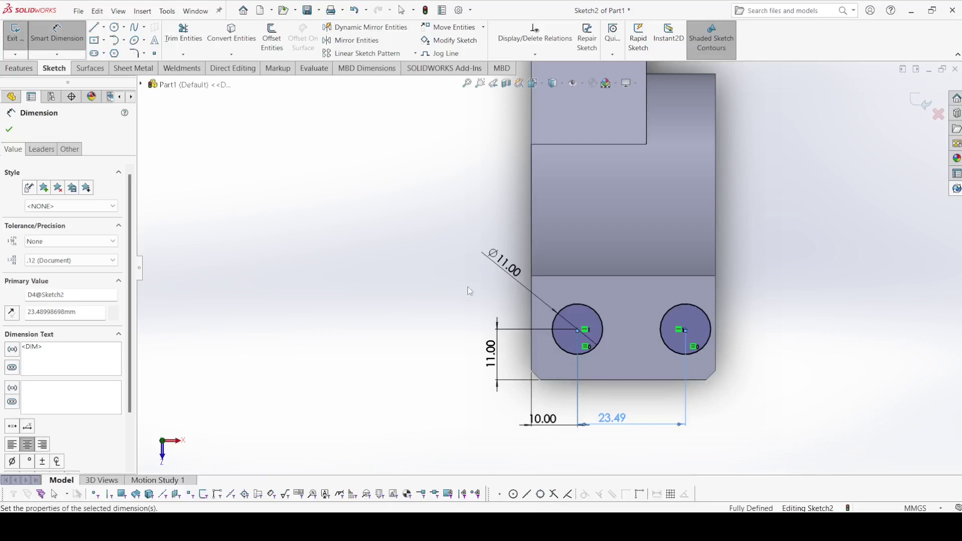
{"action": "key", "text": "Escape"}
- Cut the two bolt holes Through All with an Extruded Cut
{"action": "key", "text": "f"}
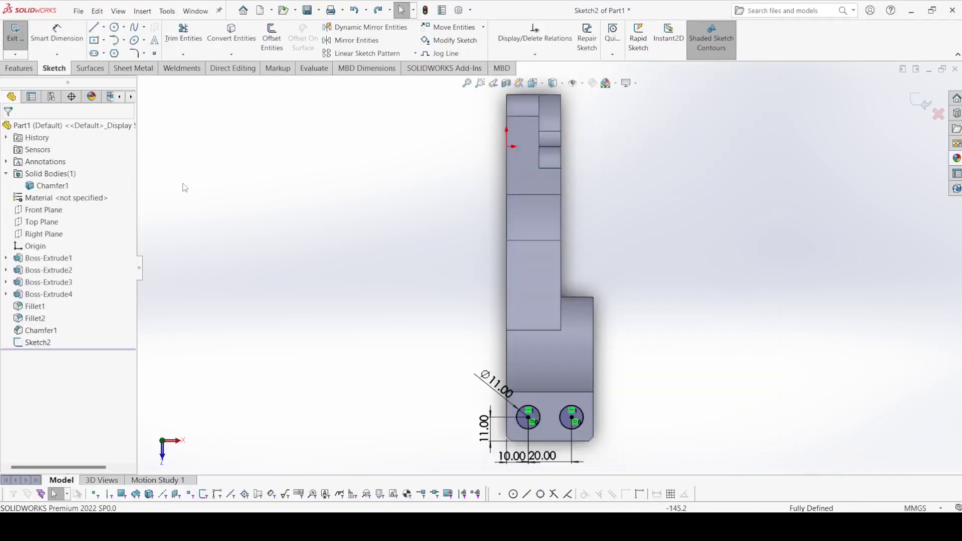
{"action": "left_click", "coordinate": [25, 71]}
{"action": "left_click", "coordinate": [160, 40]}
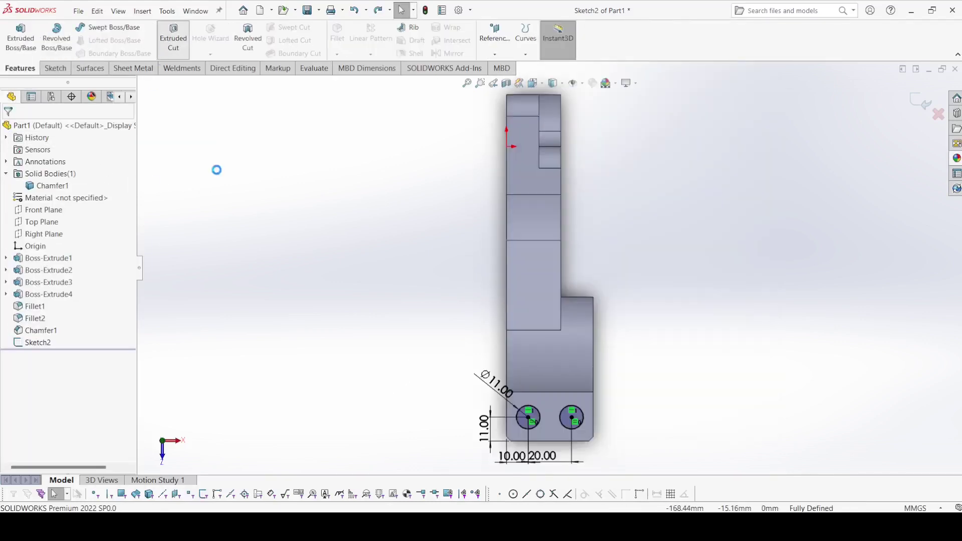
{"action": "left_click", "coordinate": [65, 199]}
{"action": "left_click", "coordinate": [63, 217]}
{"action": "left_click", "coordinate": [7, 133]}
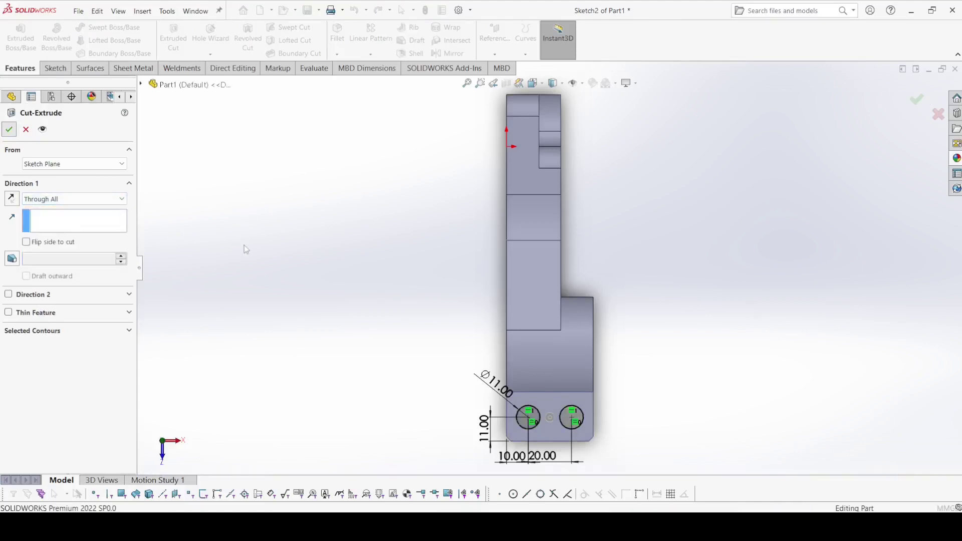
- Fillet the edge where the boss meets the arm at 6 mm
{"action": "left_click", "coordinate": [339, 38]}
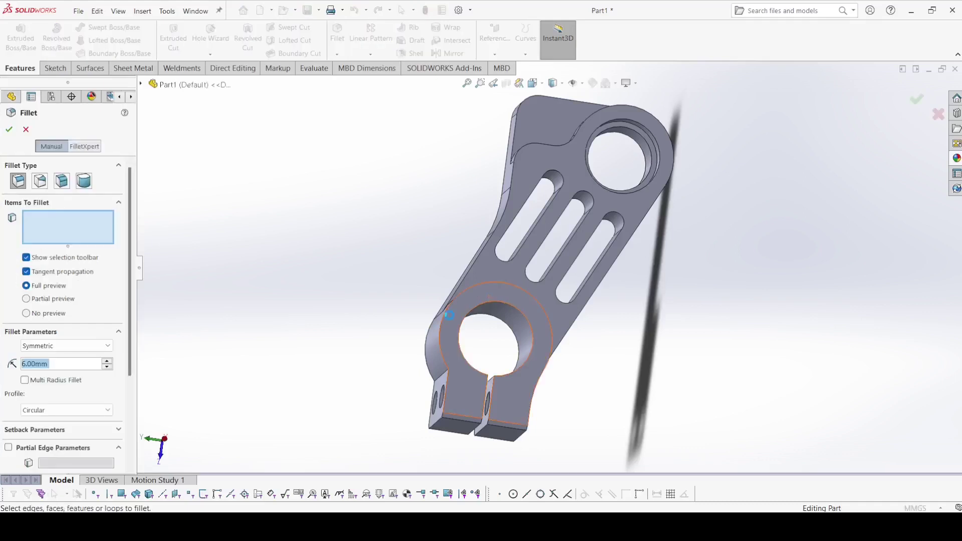
{"action": "middle_click_drag", "start_coordinate": [488, 297], "coordinate": [398, 359]}
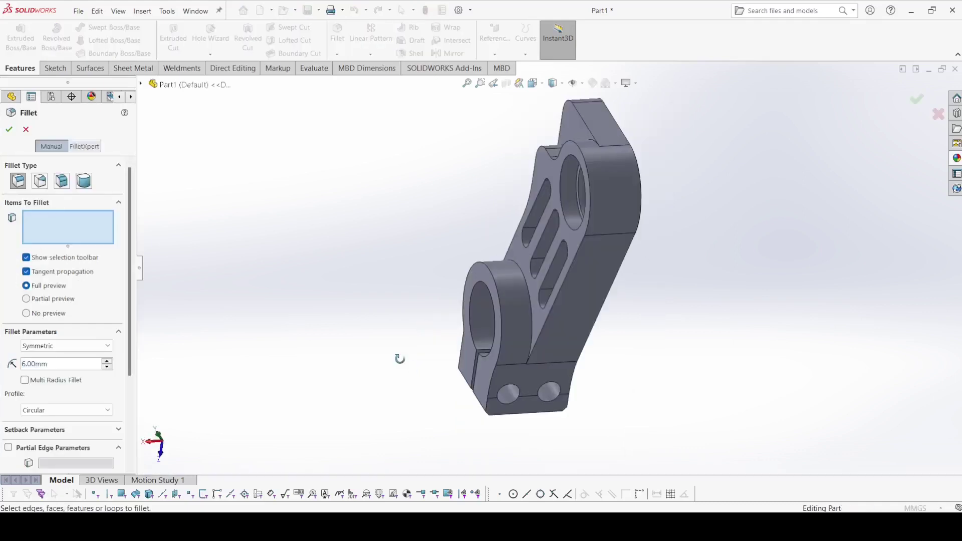
{"action": "left_click", "coordinate": [532, 290]}
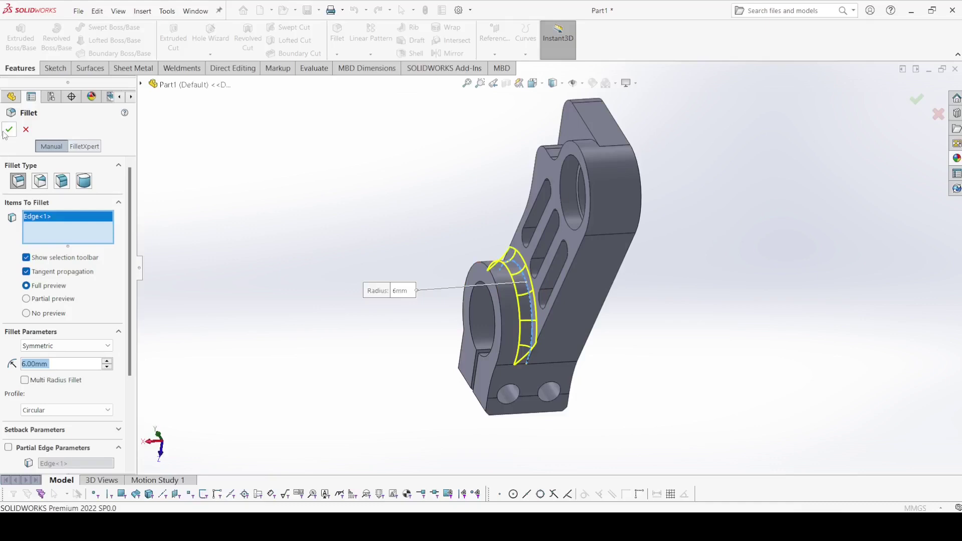
{"action": "key", "text": "Return"}
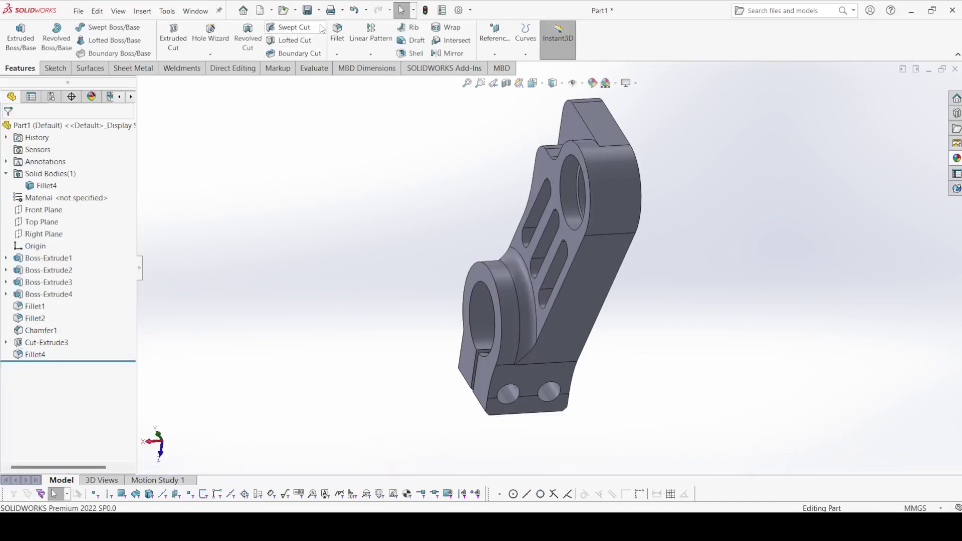
- Fillet an edge on the clevis tab at 5 mm
{"action": "key", "text": "Return"}
{"action": "middle_click_drag", "start_coordinate": [519, 386], "coordinate": [490, 353]}
{"action": "left_click", "coordinate": [400, 314]}
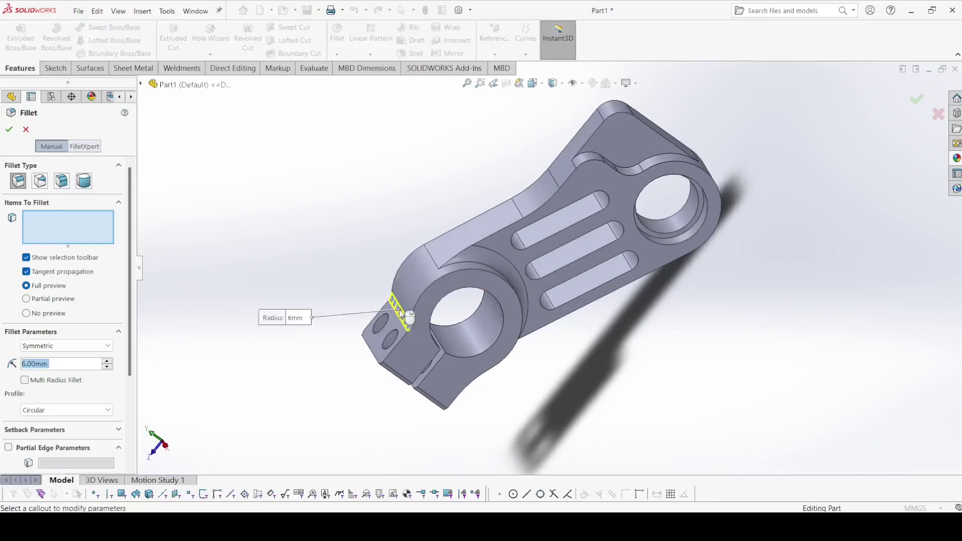
{"action": "scroll", "coordinate": [92, 365], "scroll_direction": "down", "scroll_amount": 1}
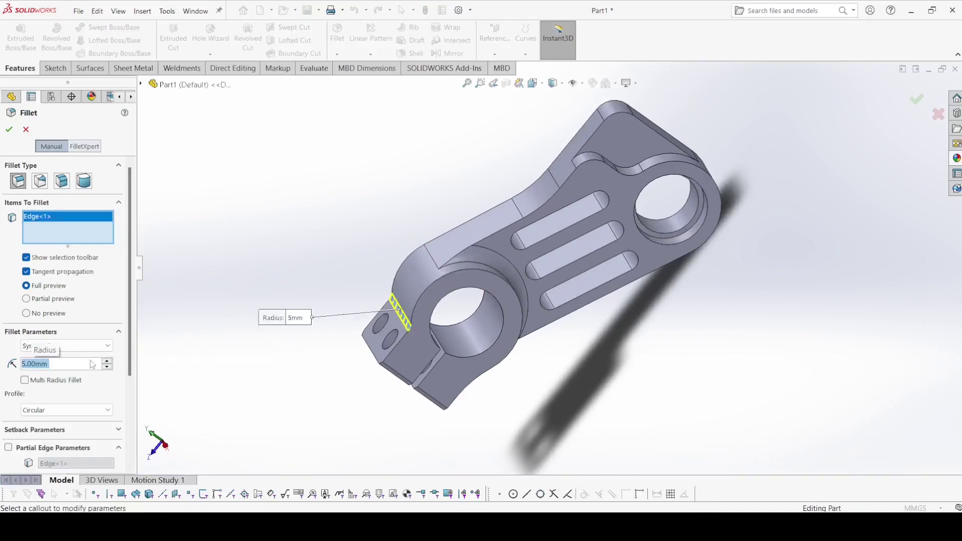
{"action": "left_click", "coordinate": [10, 129]}
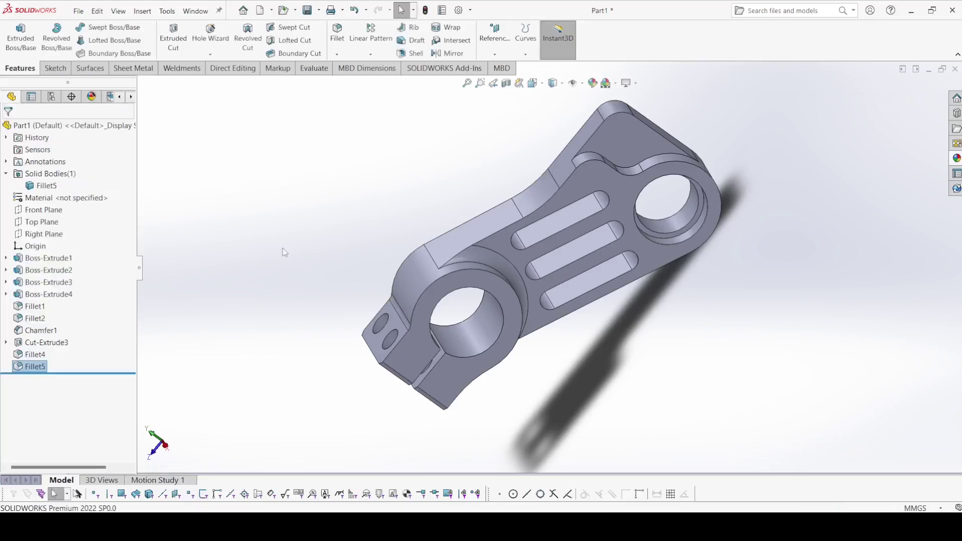
- In isometric view, apply the cyan swatch as a body appearance to the solid body
{"action": "left_click", "coordinate": [534, 84]}
{"action": "left_click", "coordinate": [589, 111]}
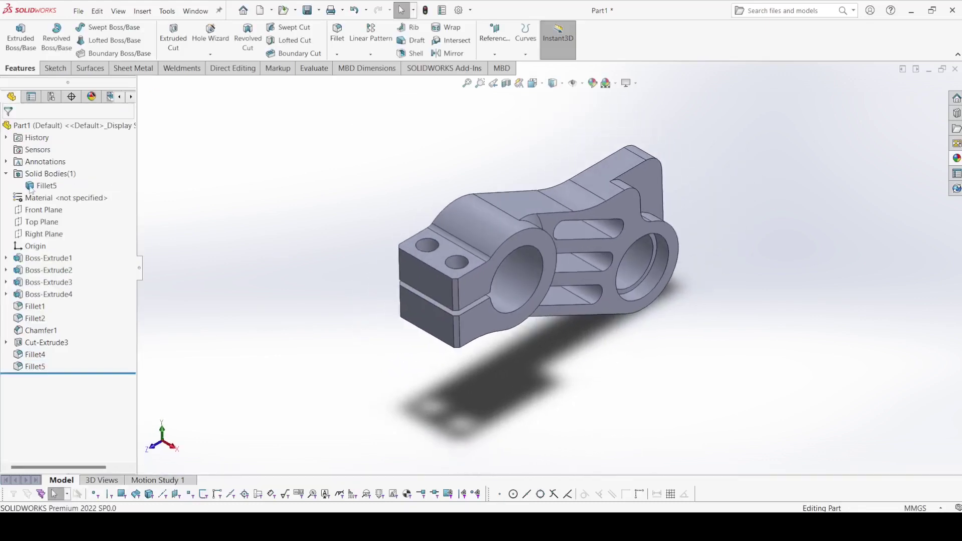
{"action": "left_click", "coordinate": [43, 185]}
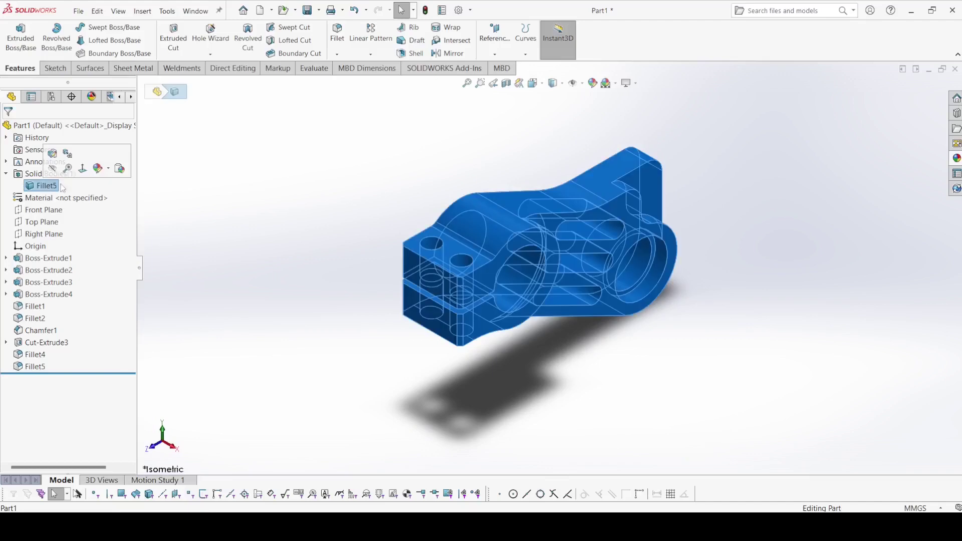
{"action": "left_click", "coordinate": [109, 170]}
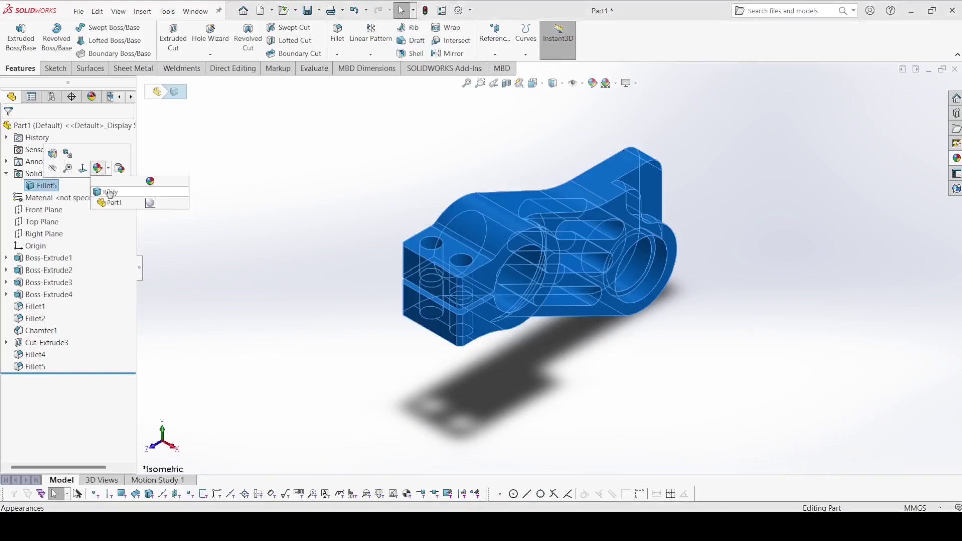
{"action": "left_click", "coordinate": [110, 192]}
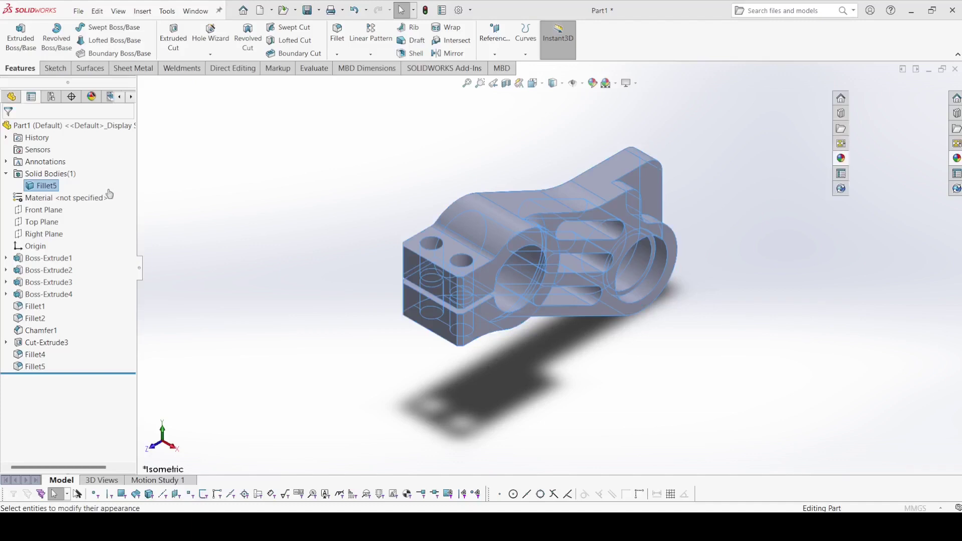
{"action": "left_click", "coordinate": [66, 384]}
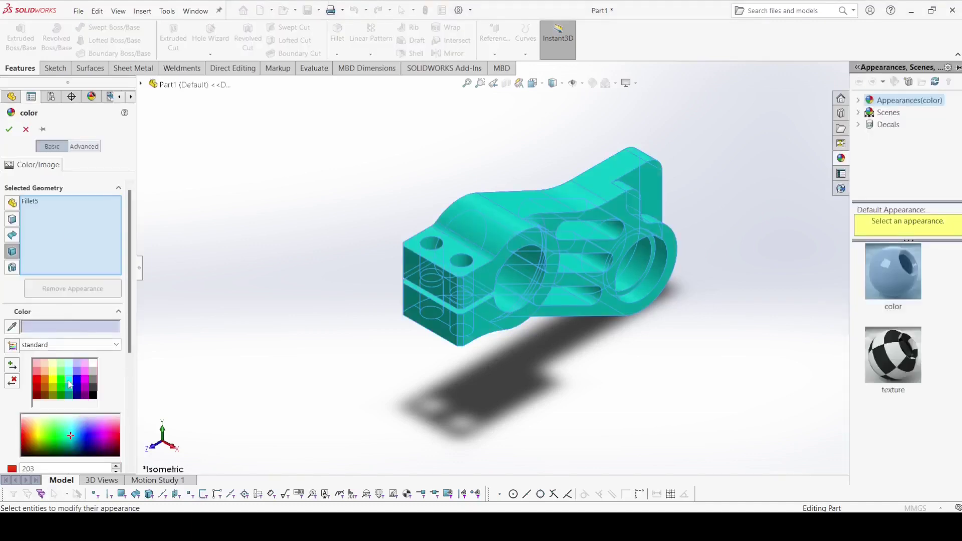
{"action": "left_click", "coordinate": [8, 131]}
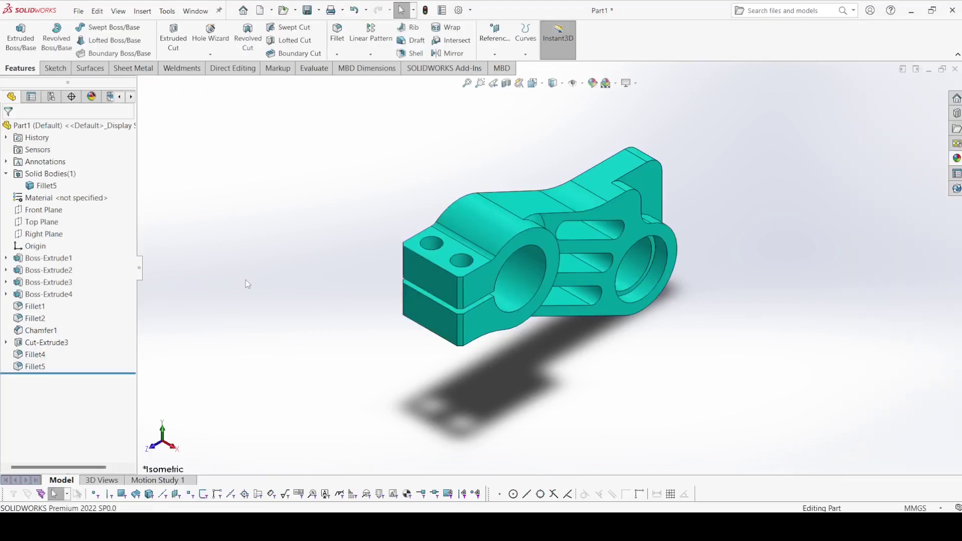